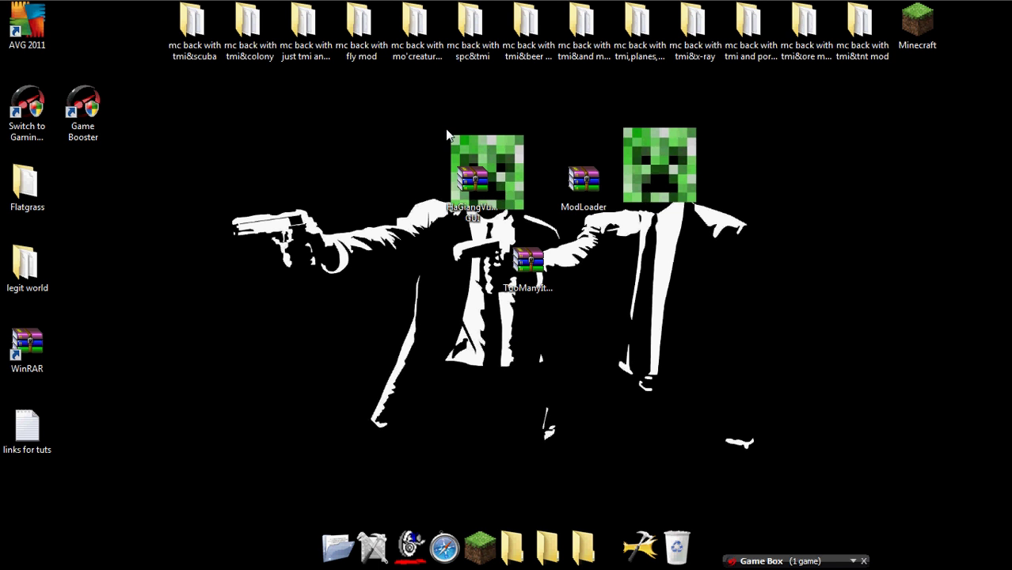
Step: Select the GUI mod and TooManyItems archives on the desktop
left_click_drag(424, 136, 528, 241)
left_click_drag(420, 126, 525, 242)
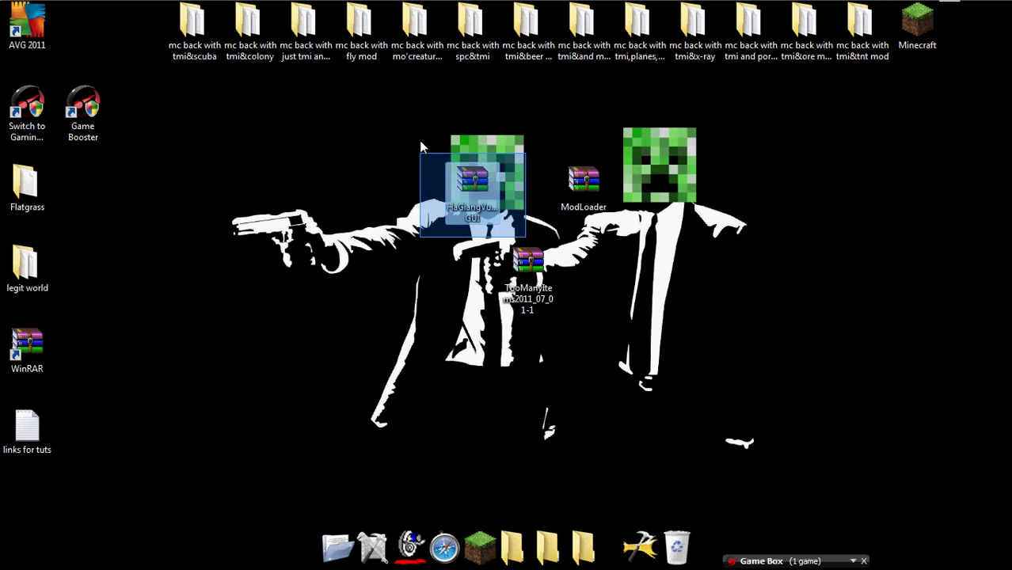
left_click_drag(417, 129, 555, 316)
left_click(513, 257)
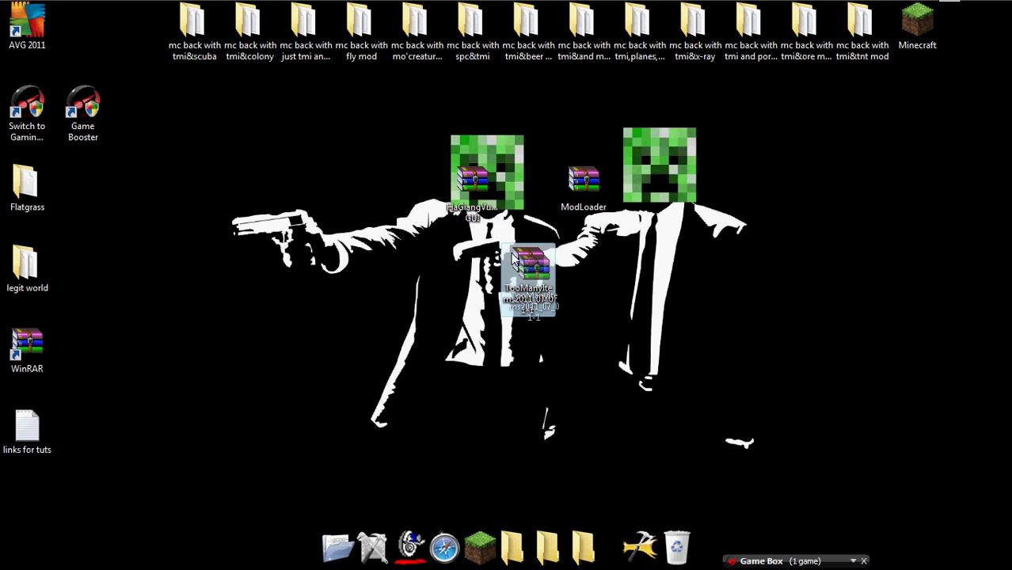
left_click(472, 181)
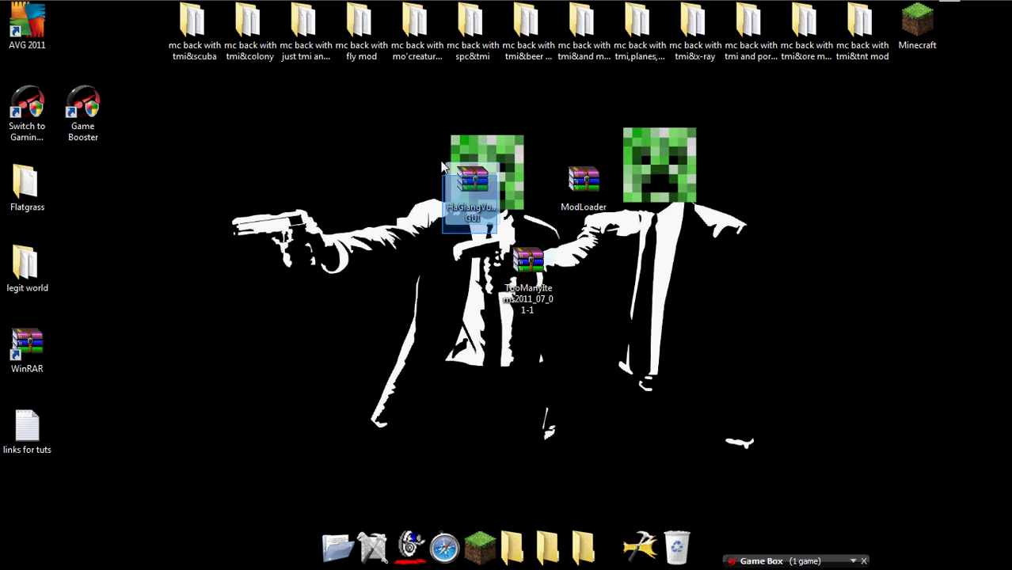
Step: Reselect the GUI mod archive, then open the empty .minecraft folder and close it
left_click_drag(424, 140, 521, 242)
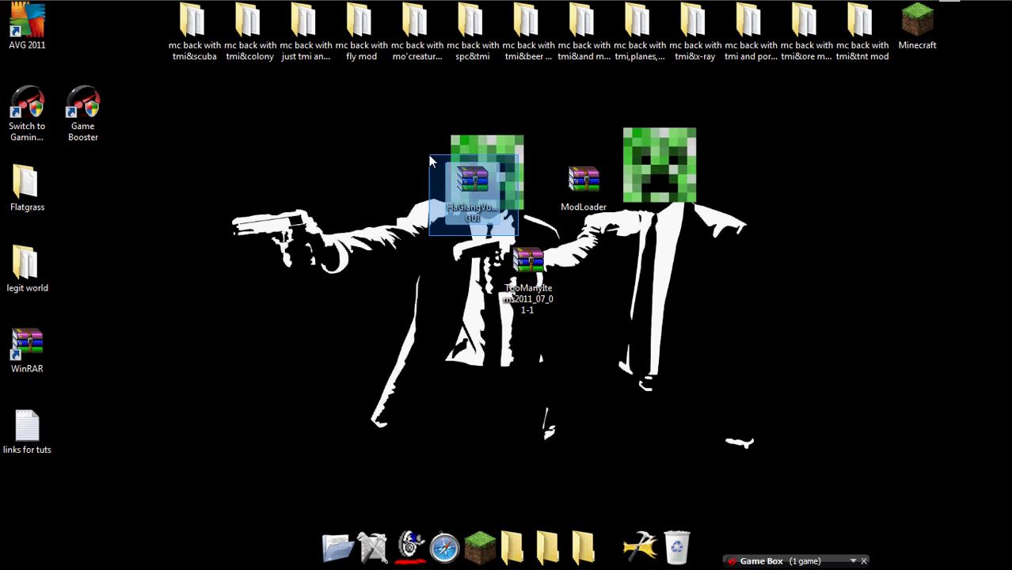
left_click_drag(428, 154, 455, 187)
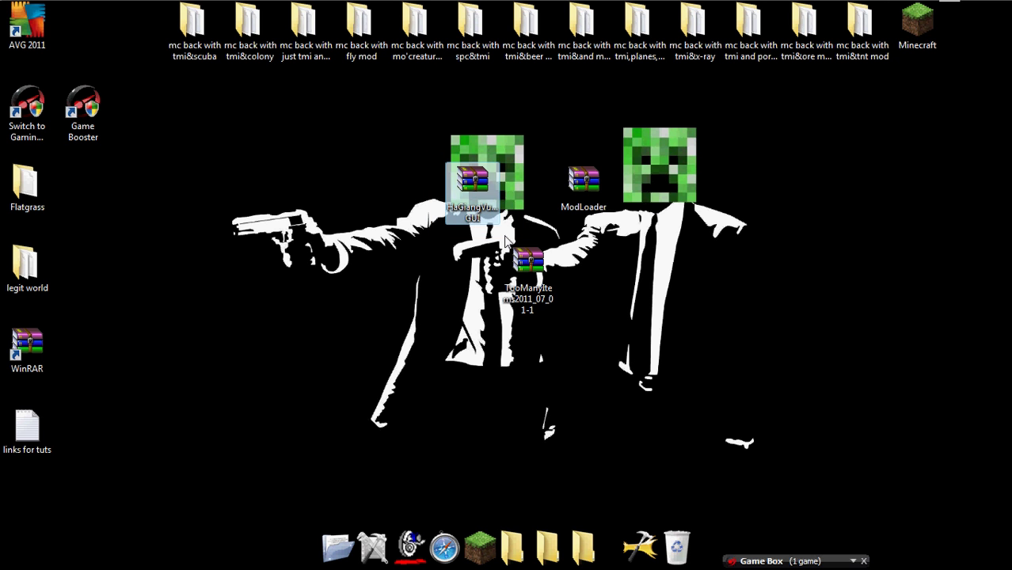
left_click_drag(503, 235, 436, 151)
left_click(614, 496)
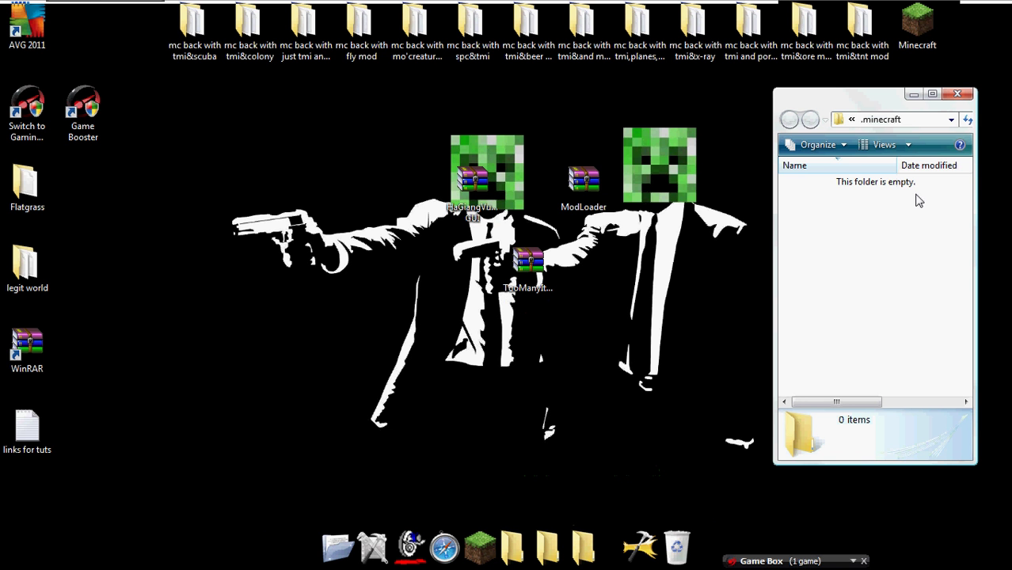
left_click(957, 94)
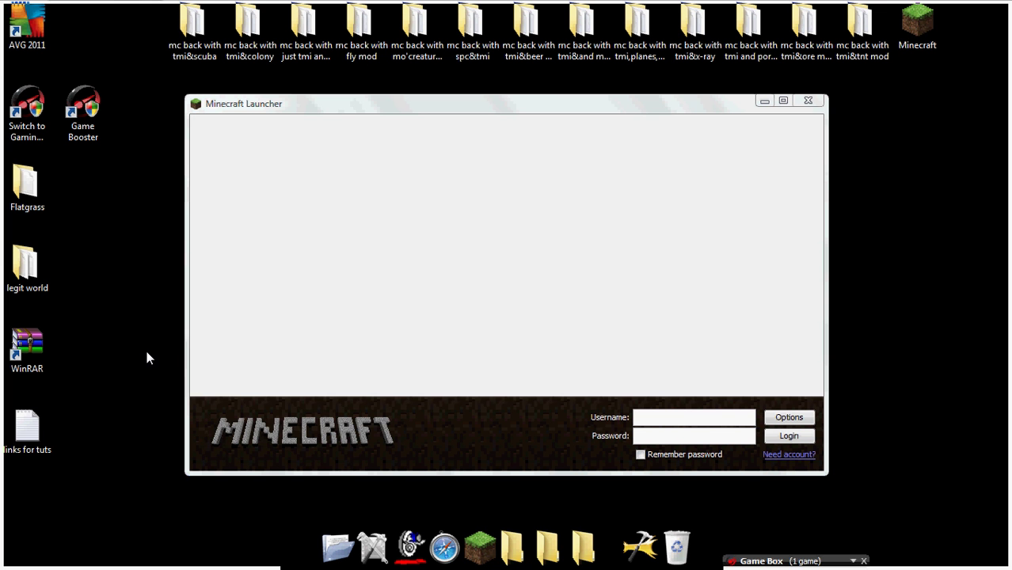
Step: Bring up the desktop context menu and dismiss it
right_click(147, 353)
mouse_move(233, 492)
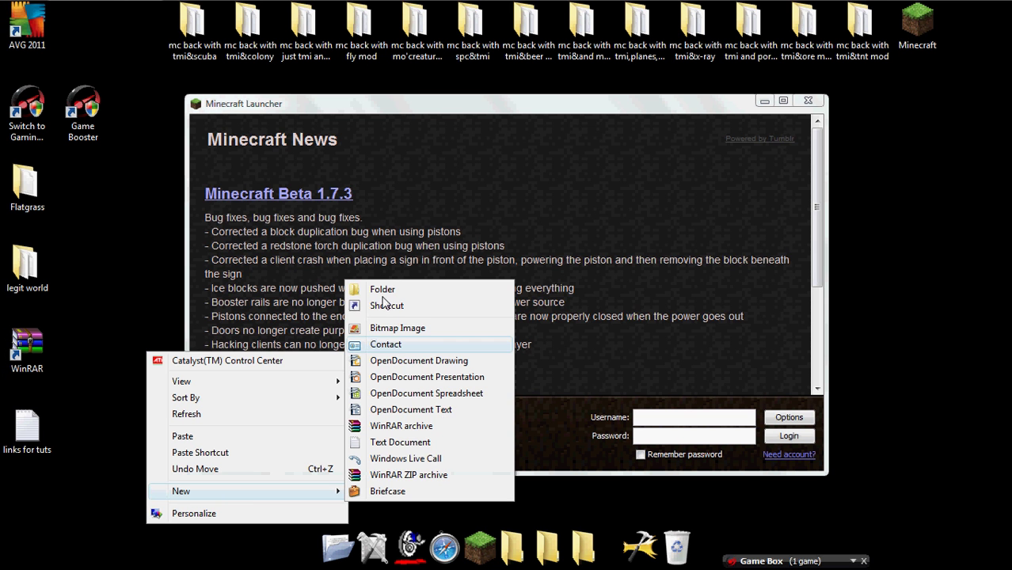
left_click(678, 431)
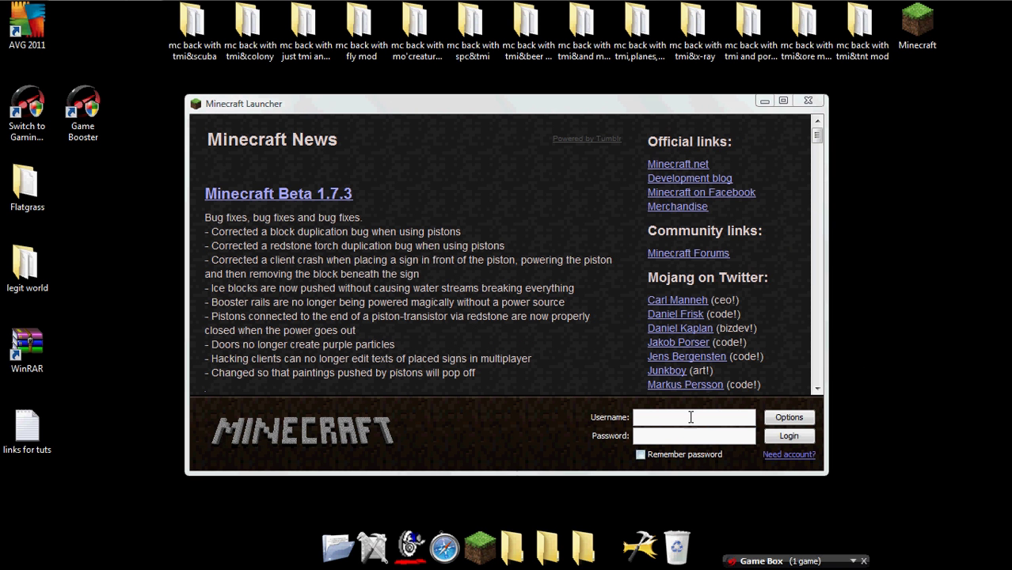
Step: Log in to the Minecraft Launcher with the player's username and account password
left_click(689, 414)
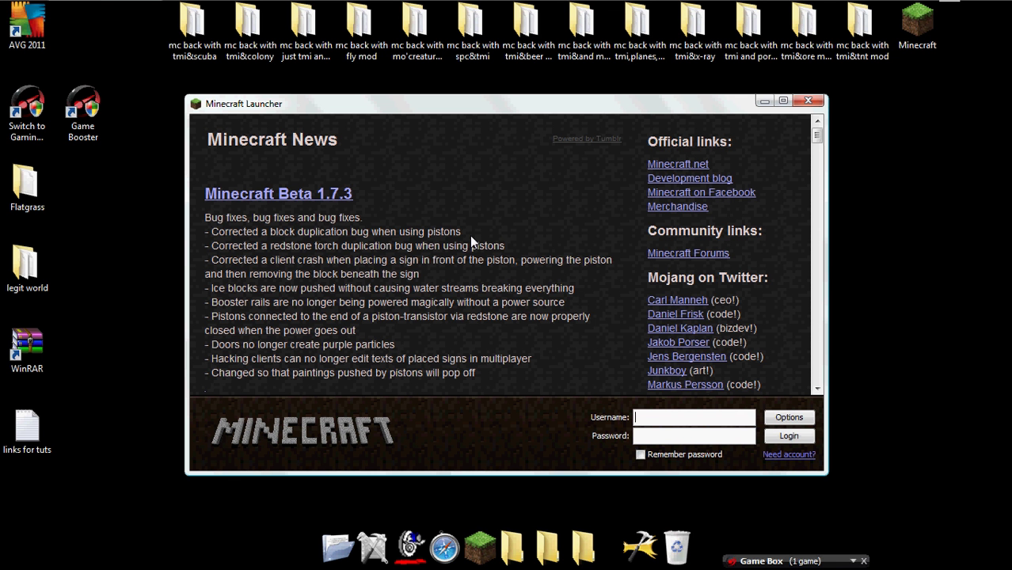
type("xXP3DRO-")
key("BackSpace")
type("_44Xx")
key("Tab")
type("••••••••")
key("Return")
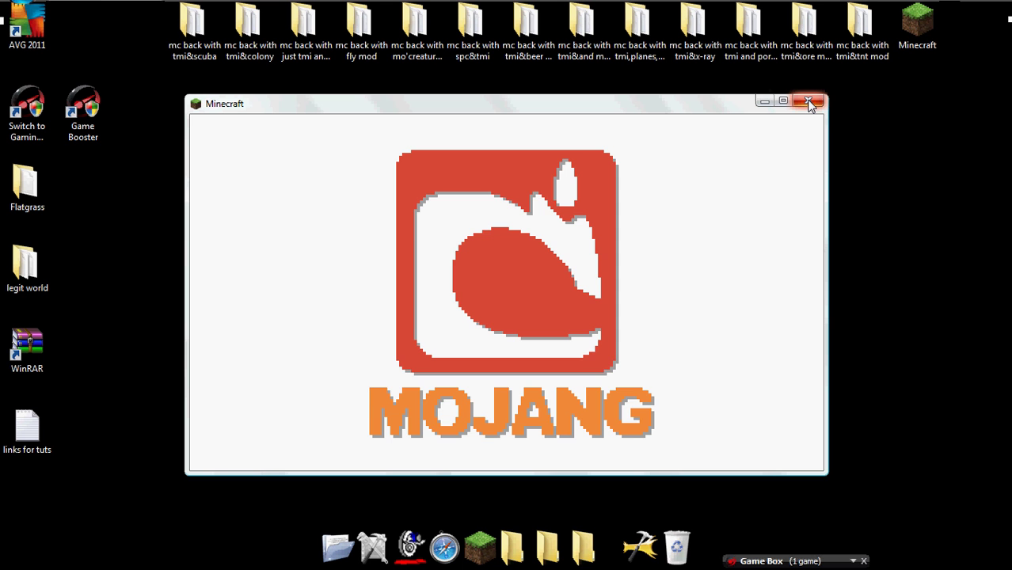
Step: Close Minecraft and bring up the context menu for minecraft.jar in .minecraft's bin folder
left_click(810, 103)
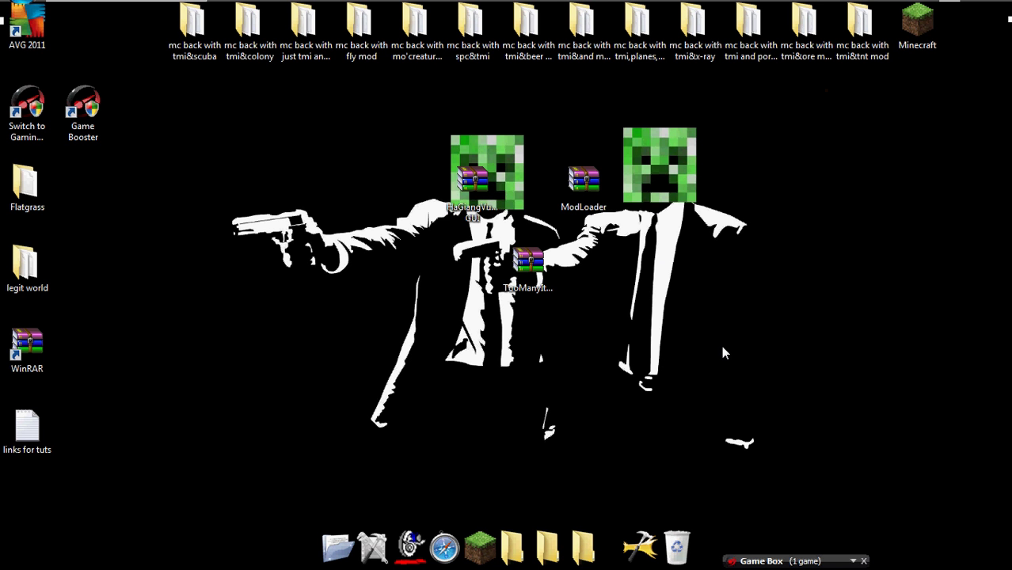
left_click(582, 544)
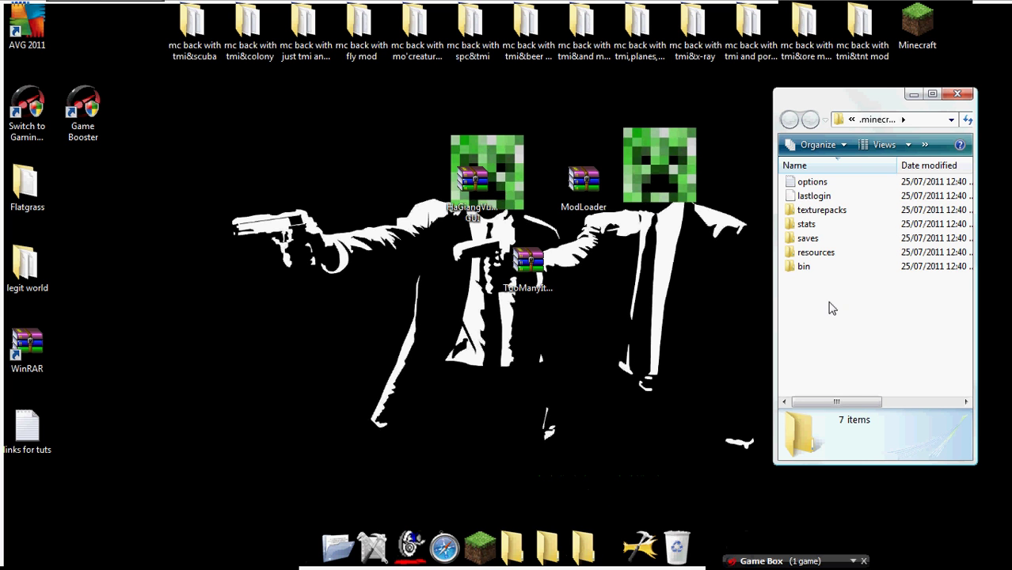
double_click(805, 268)
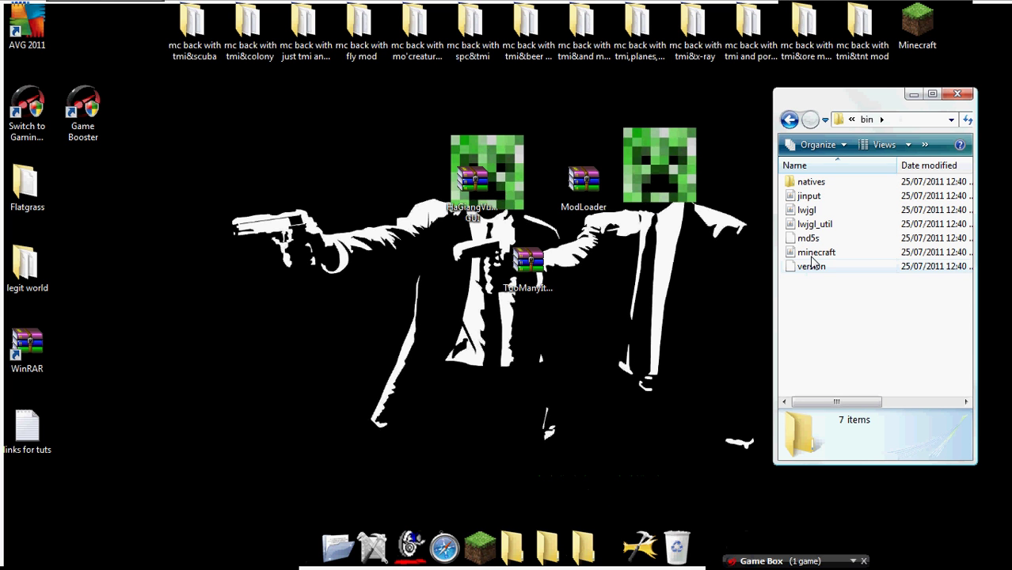
left_click(812, 256)
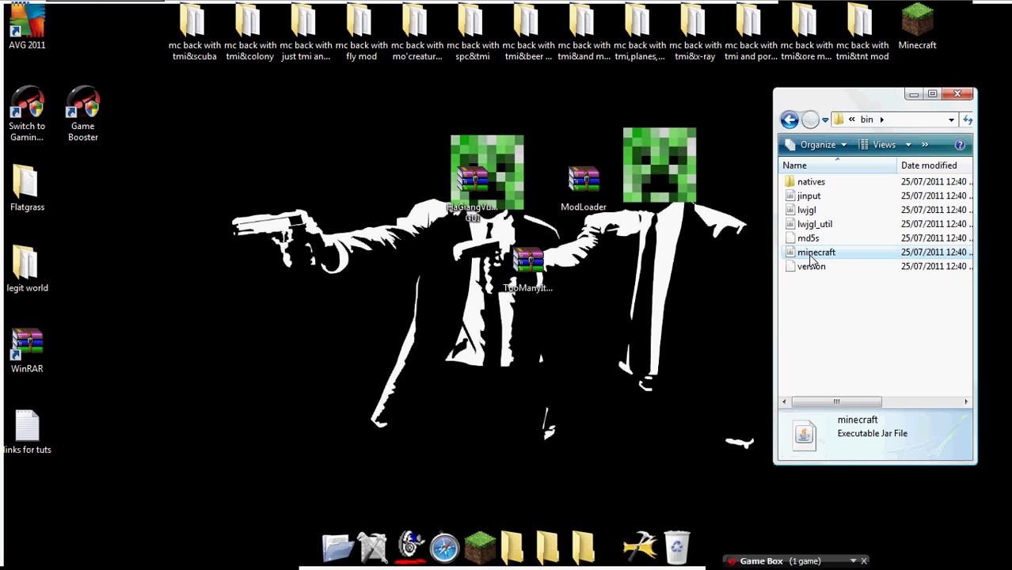
right_click(811, 259)
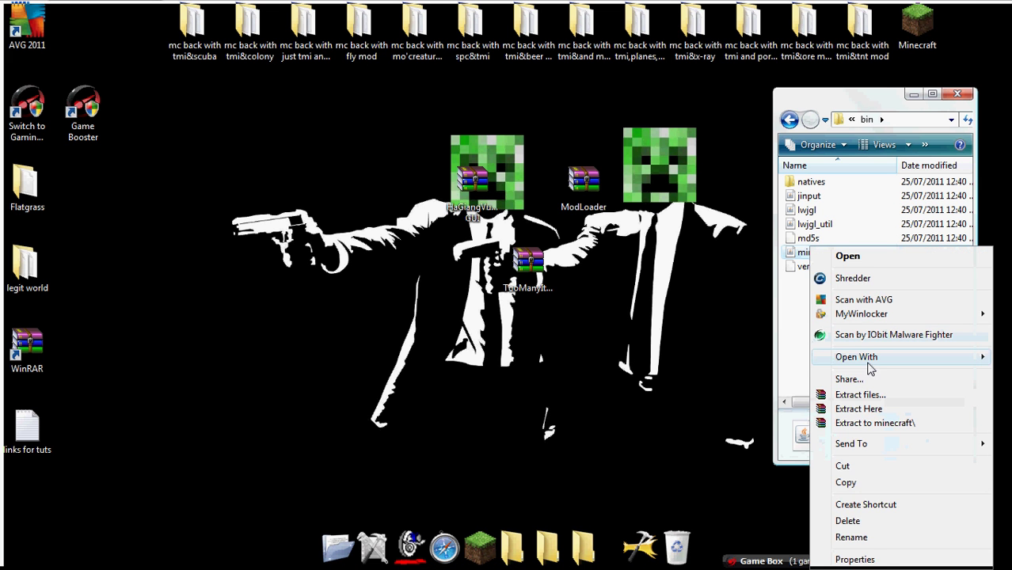
Step: Open minecraft.jar with WinRAR and close the bin folder window
mouse_move(870, 365)
left_click(744, 379)
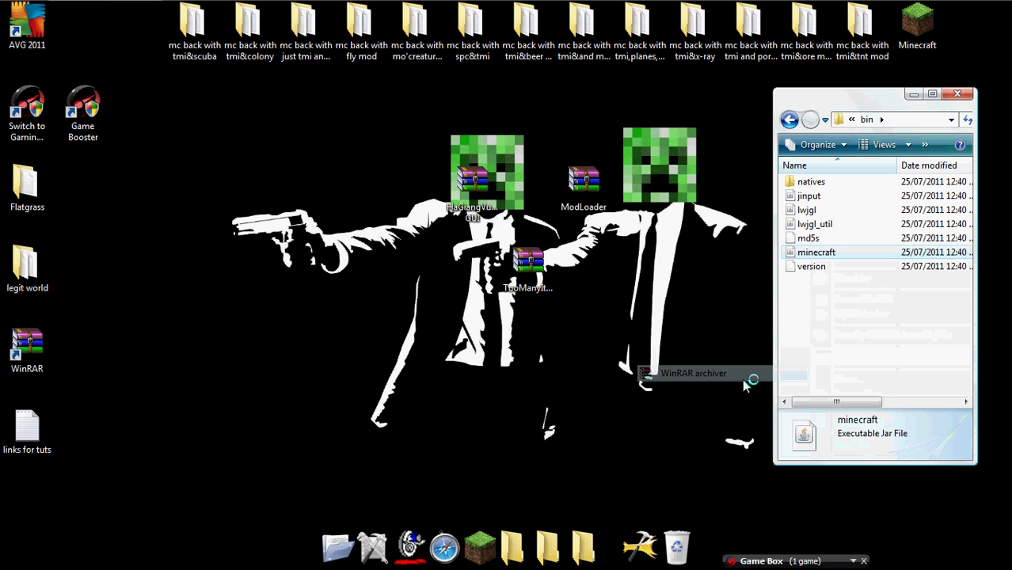
left_click(958, 96)
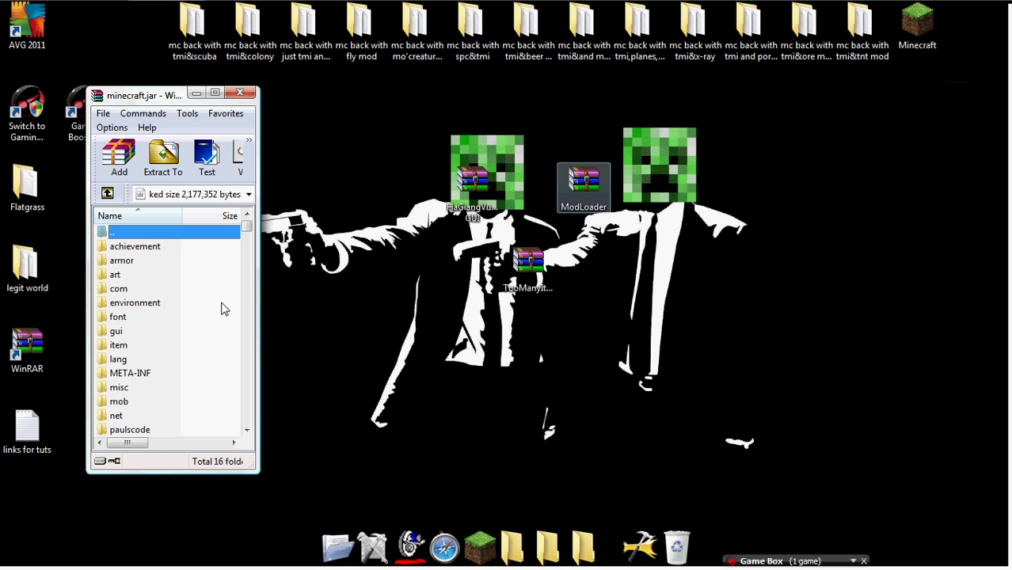
Step: Delete the META-INF folder from minecraft.jar, then select aj.class
left_click(131, 374)
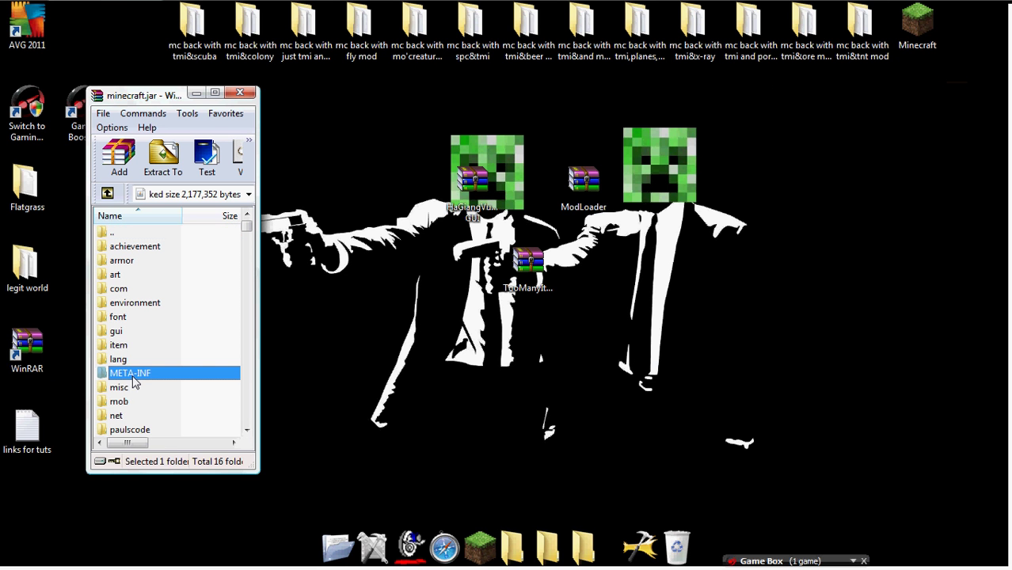
right_click(134, 383)
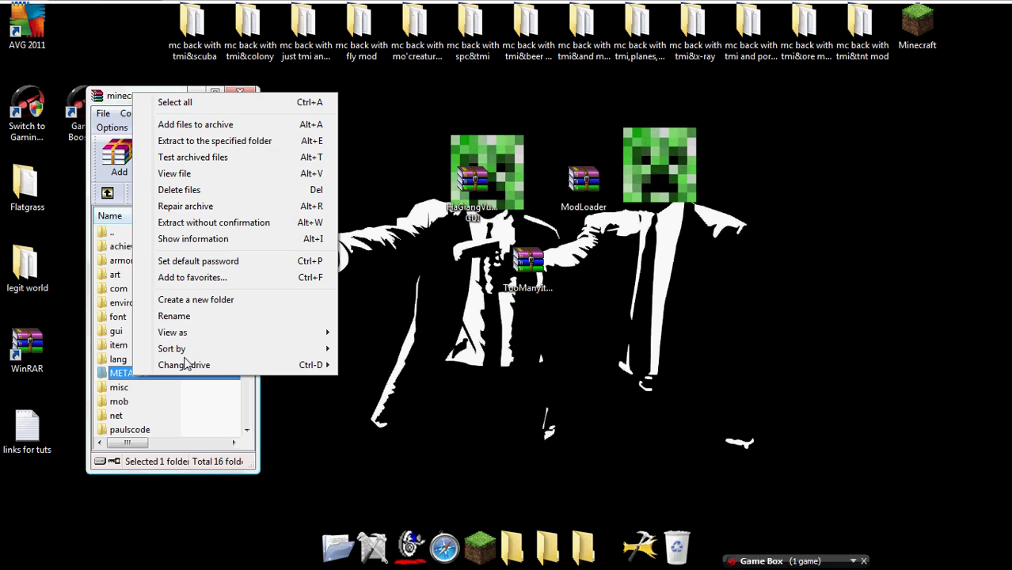
left_click(189, 191)
left_click(522, 339)
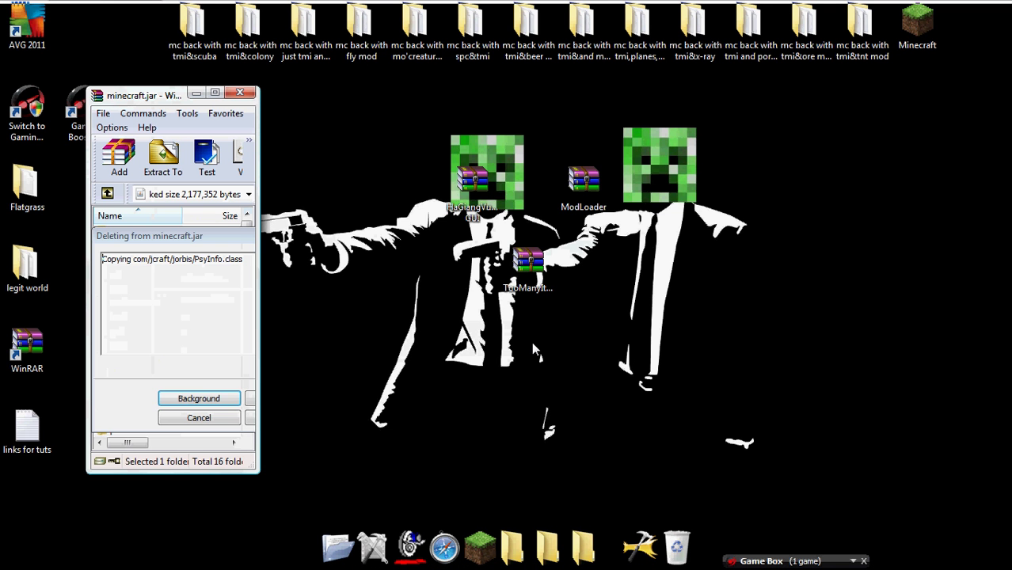
scroll(190, 349, "down", 5)
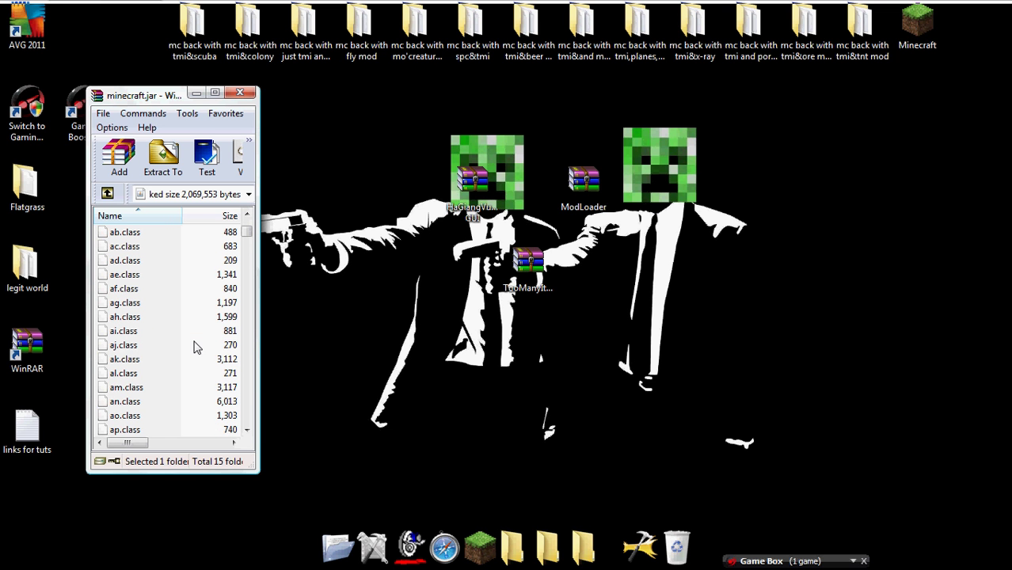
left_click(170, 345)
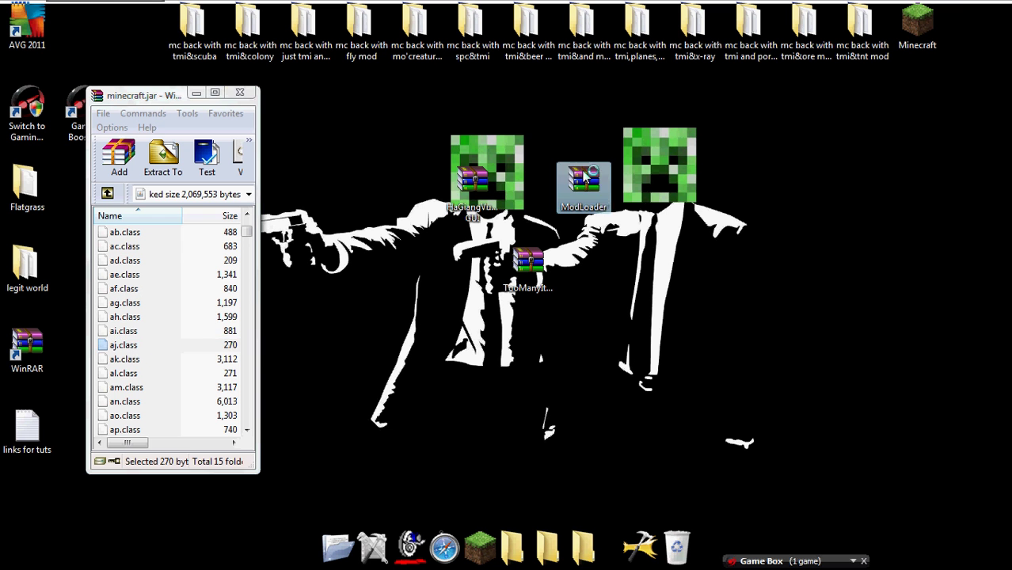
Step: Open ModLoader.zip in WinRAR beside minecraft.jar and select all its files
left_click_drag(583, 178, 255, 136)
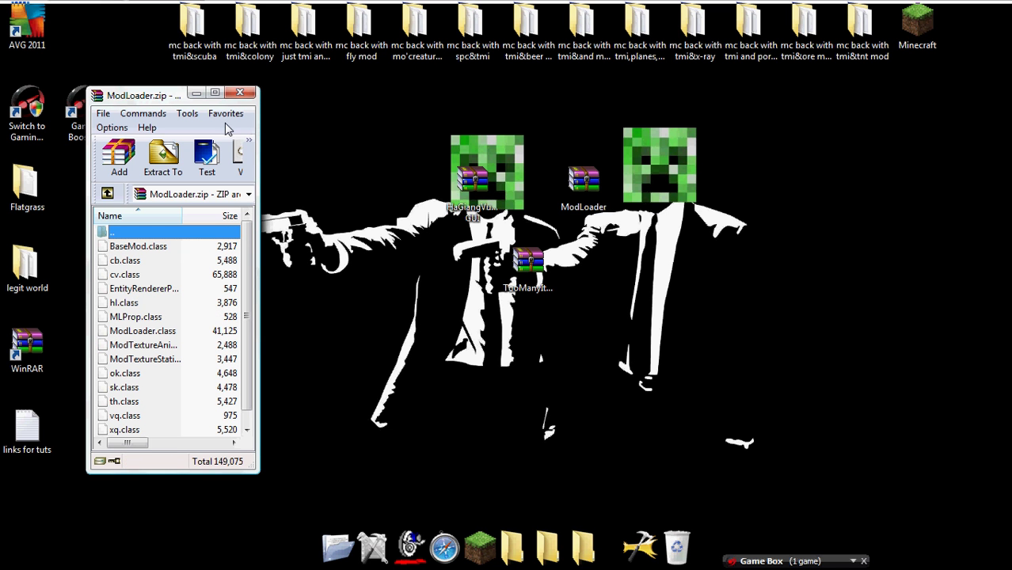
left_click_drag(156, 105, 500, 106)
left_click(501, 347)
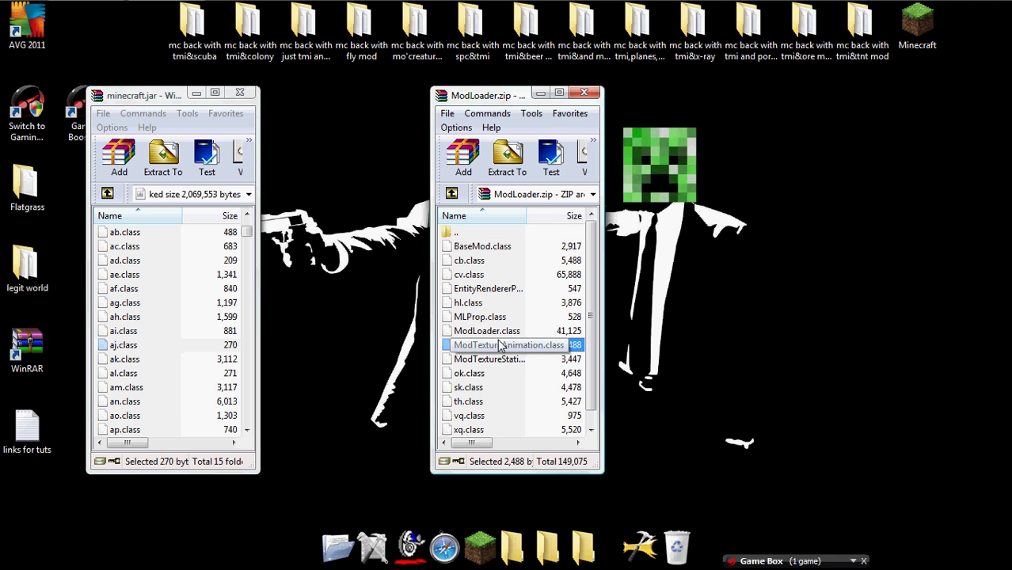
key("ctrl+a")
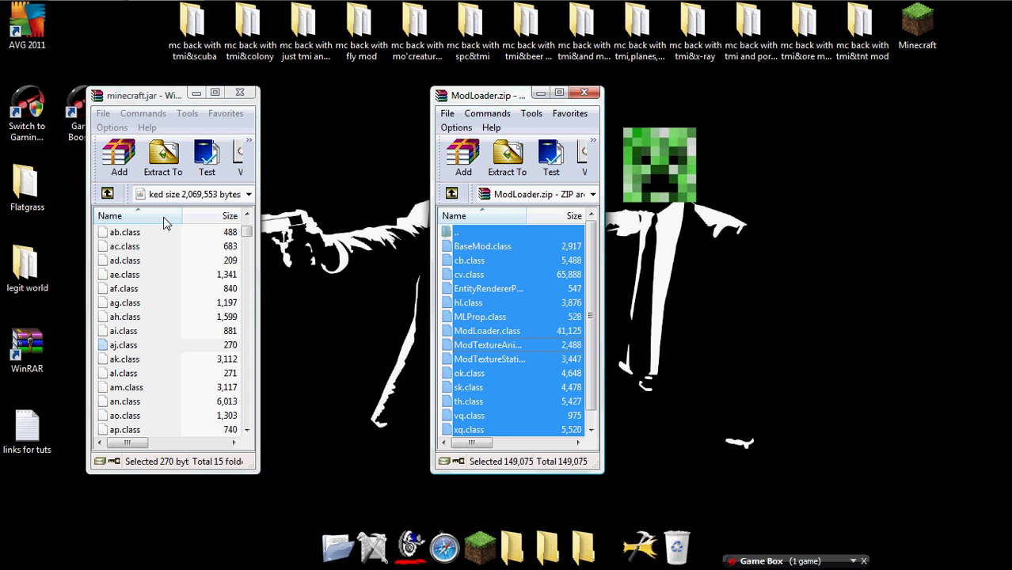
Step: Abandon an accidental rename of aj.class in minecraft.jar, leaving its name unchanged
left_click(190, 355)
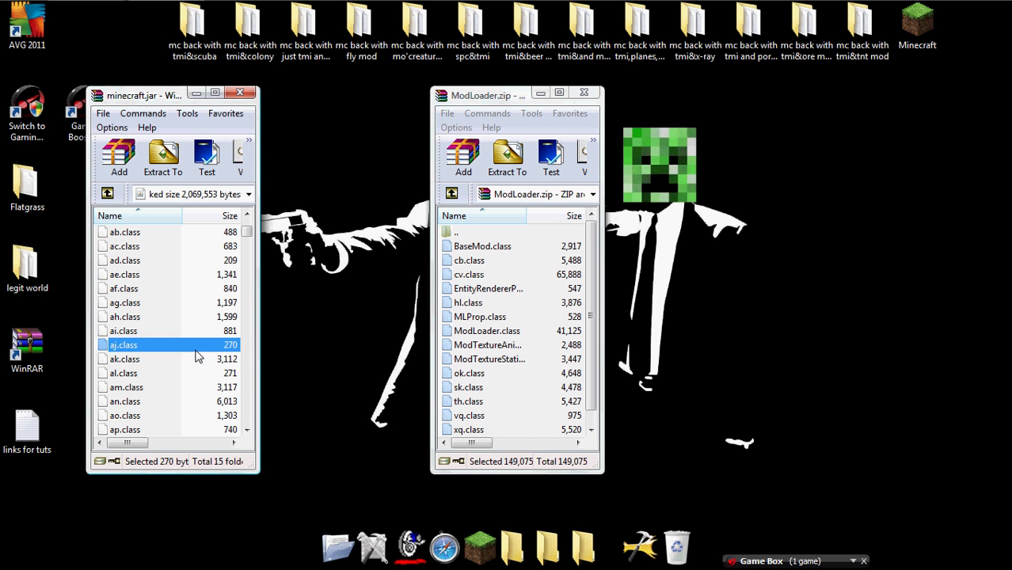
left_click(198, 356)
key("BackSpace")
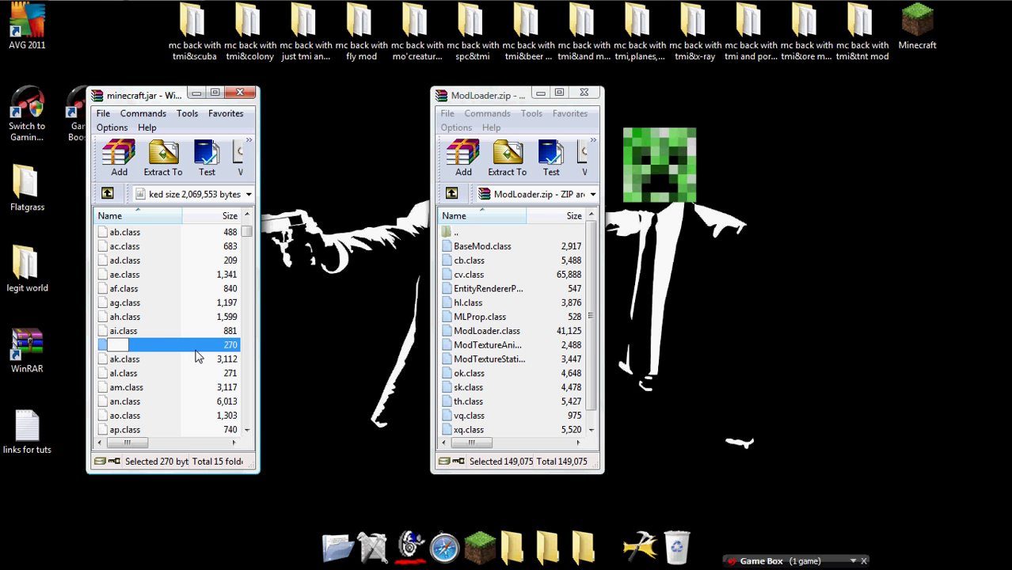
key("Escape")
left_click(191, 355)
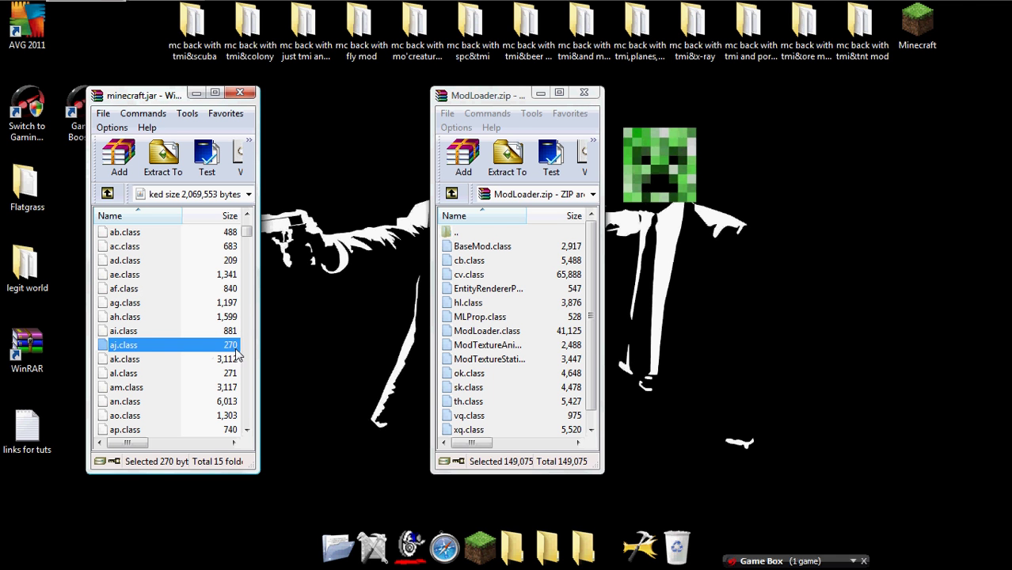
key("BackSpace")
left_click(302, 350)
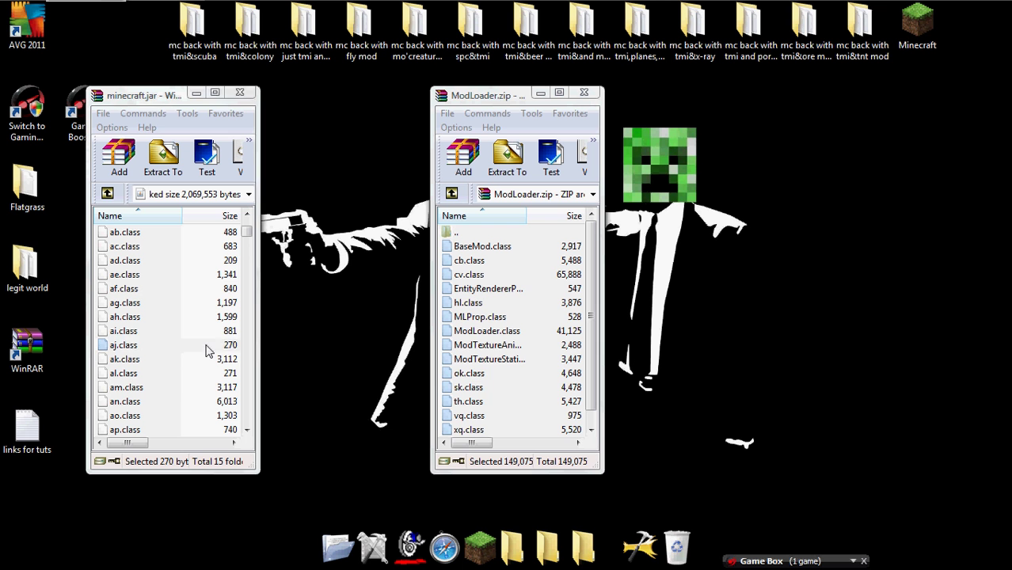
left_click(208, 352)
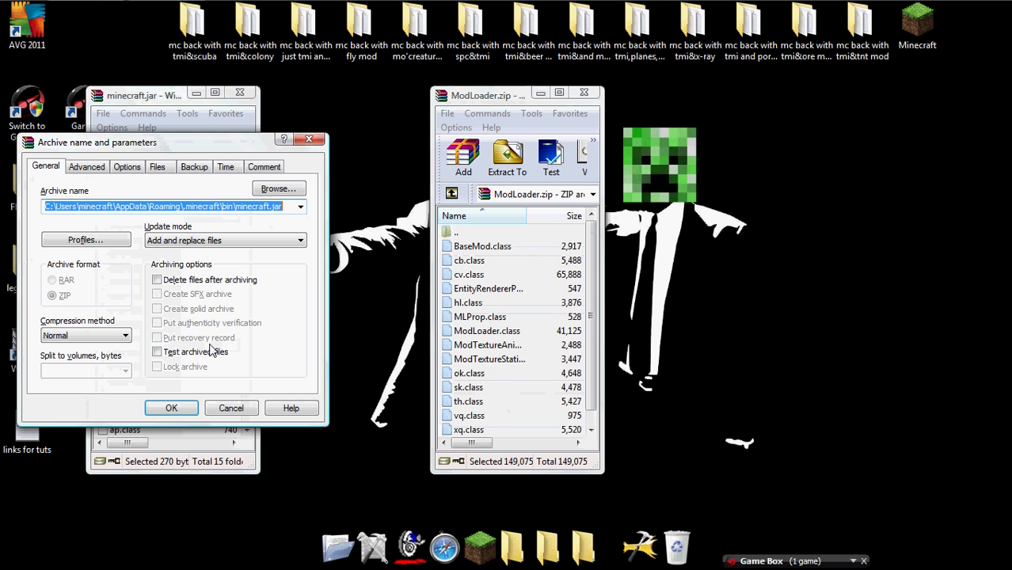
Step: Confirm adding the ModLoader files to minecraft.jar
left_click(174, 408)
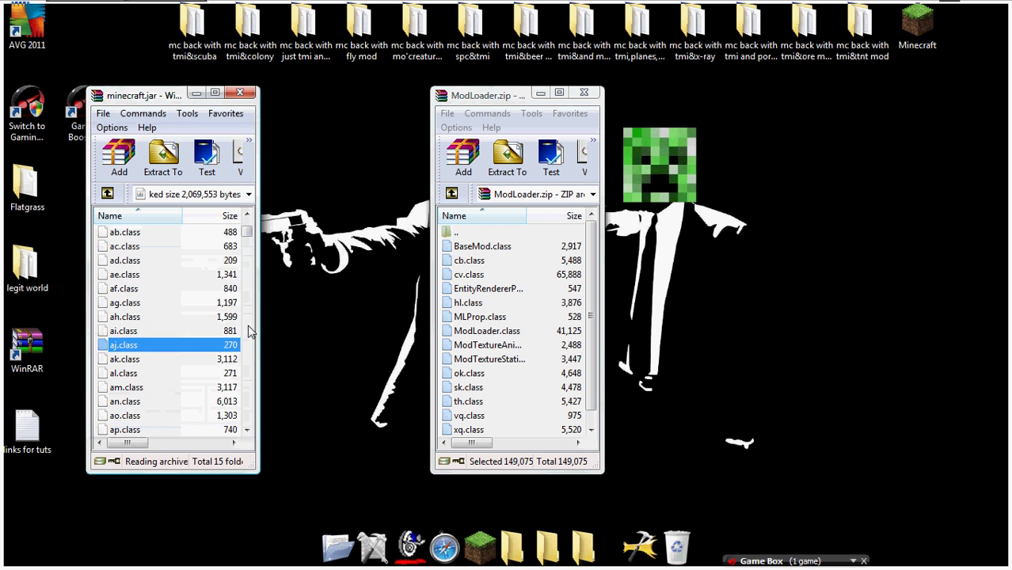
scroll(238, 299, "up", 4)
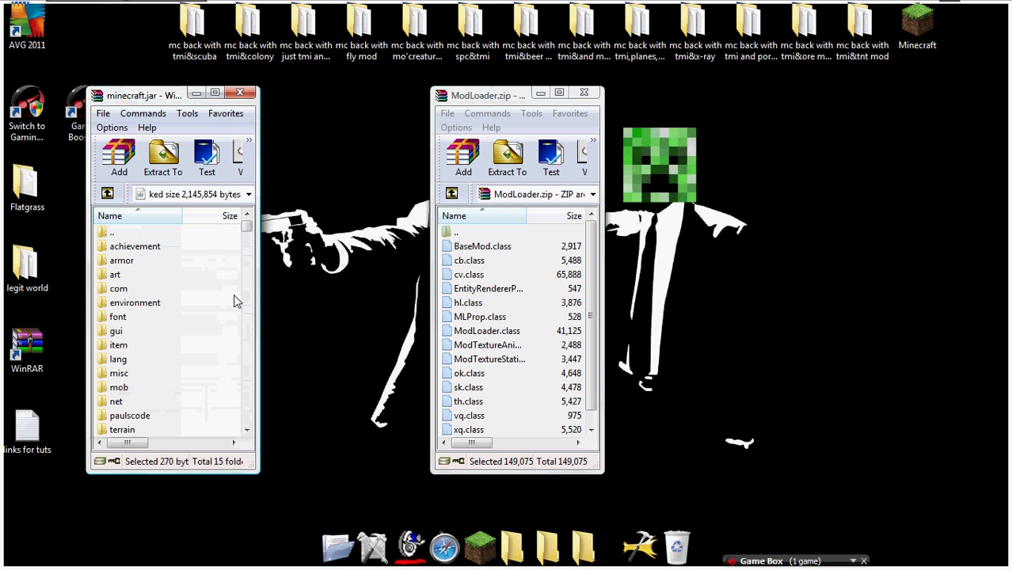
scroll(153, 363, "down", 5)
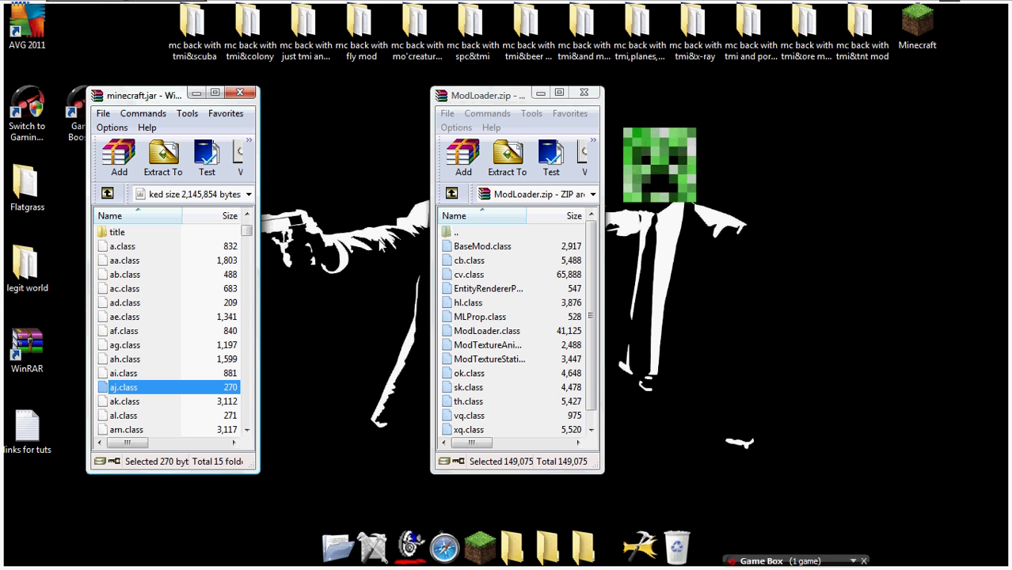
Step: Close ModLoader.zip, open the TooManyItems archive and select all its files
left_click(589, 97)
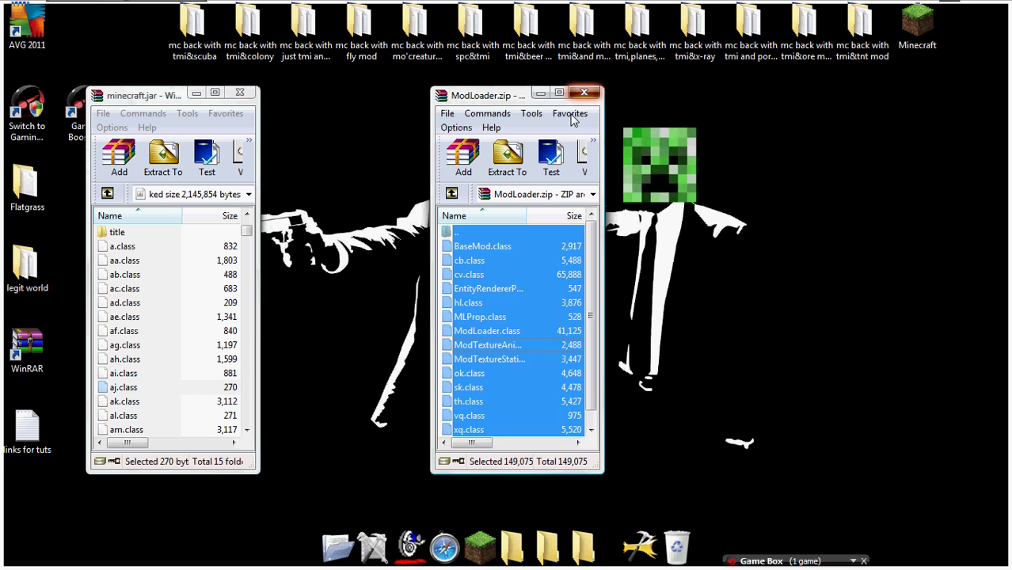
left_click_drag(577, 181, 806, 186)
double_click(541, 269)
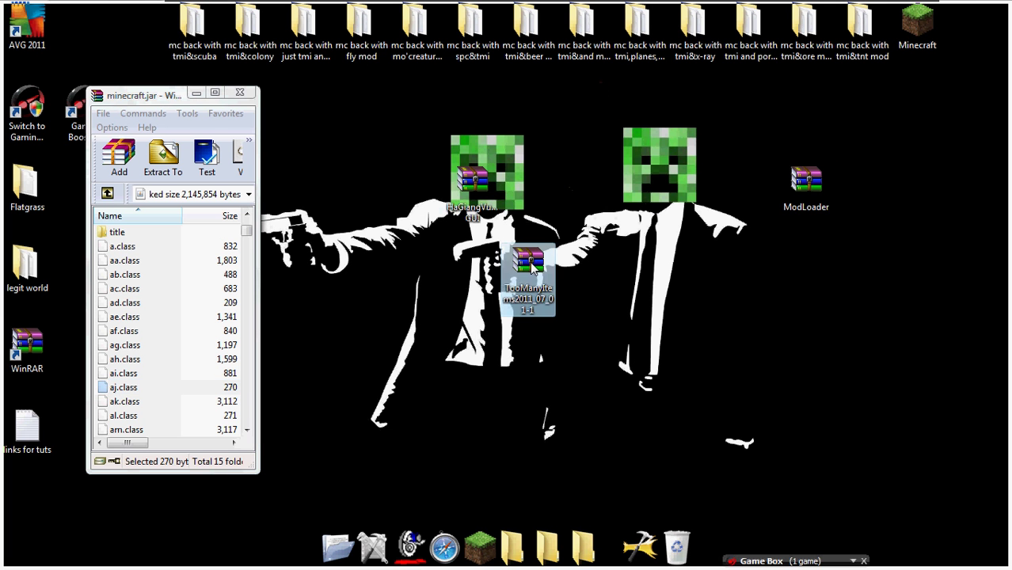
left_click_drag(158, 118, 547, 106)
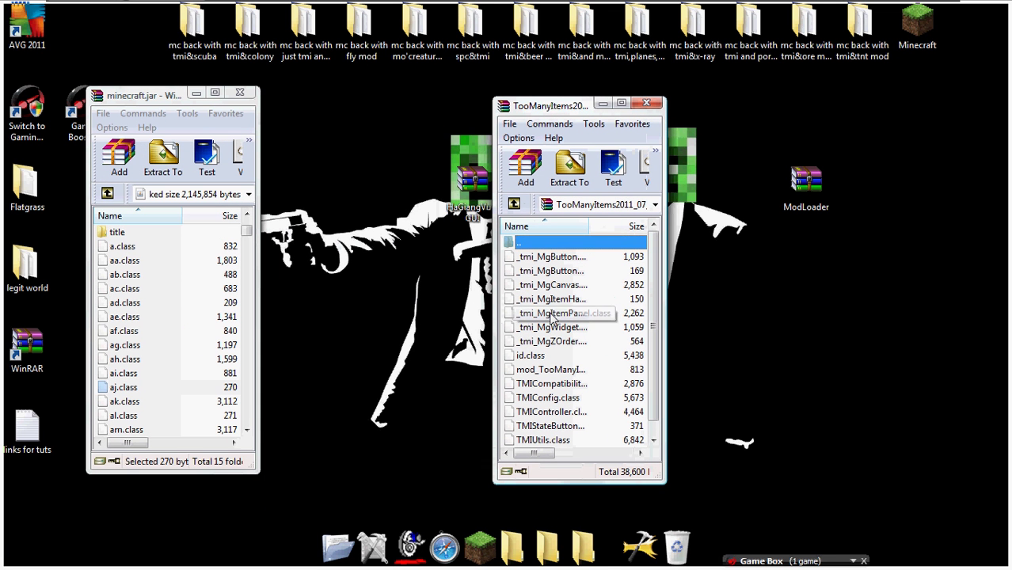
left_click(554, 315)
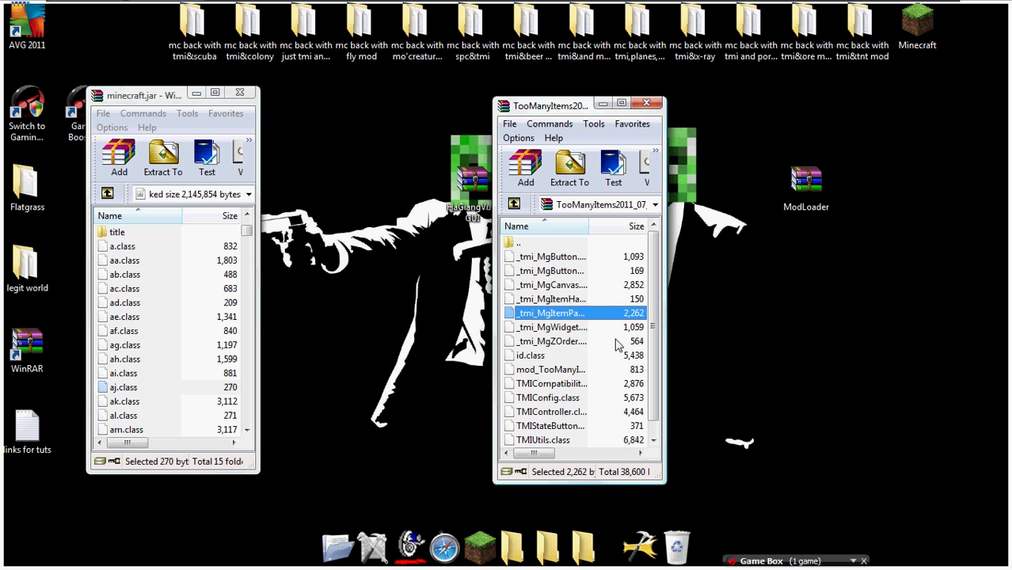
key("ctrl+a")
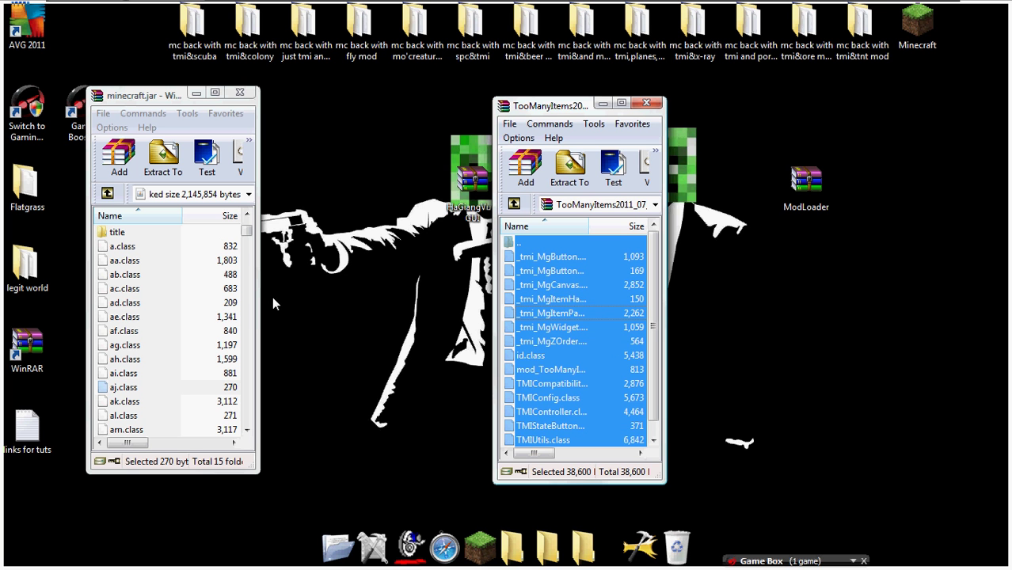
Step: Add the TooManyItems files to minecraft.jar, close that archive and tidy the desktop icons
left_click(214, 302)
left_click_drag(331, 317, 188, 376)
left_click(171, 408)
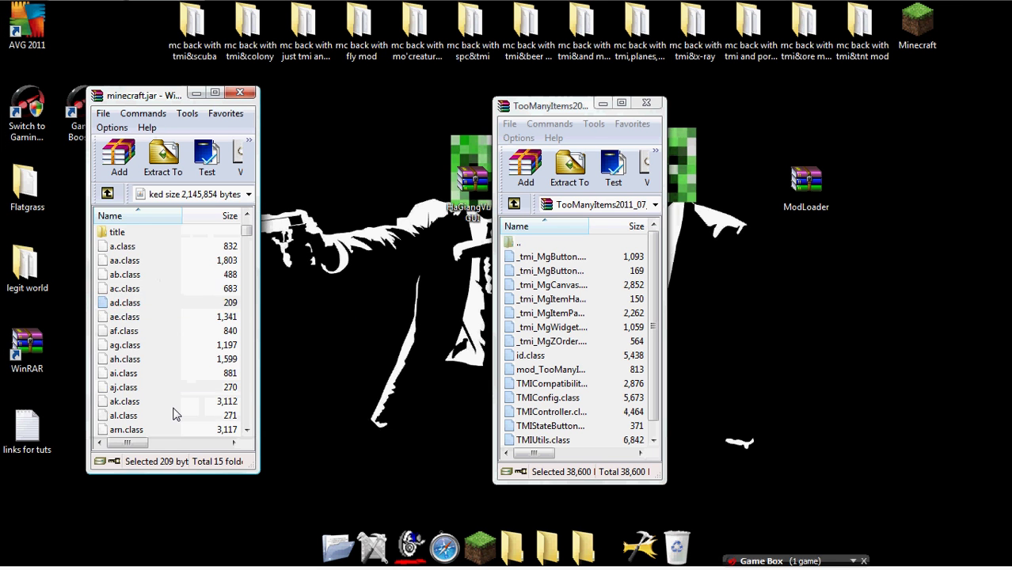
left_click(646, 103)
left_click_drag(426, 134, 900, 323)
left_click_drag(537, 289, 826, 271)
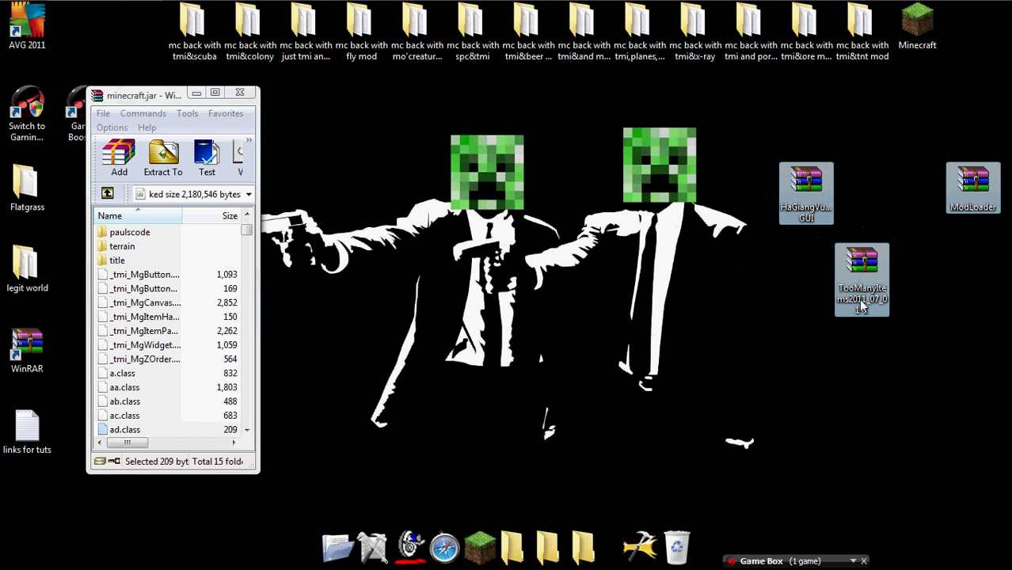
Step: Open the Spawner GUI archive, enter its inner folder, and widen its window beside minecraft.jar
left_click(751, 203)
left_click_drag(811, 201, 478, 201)
double_click(485, 208)
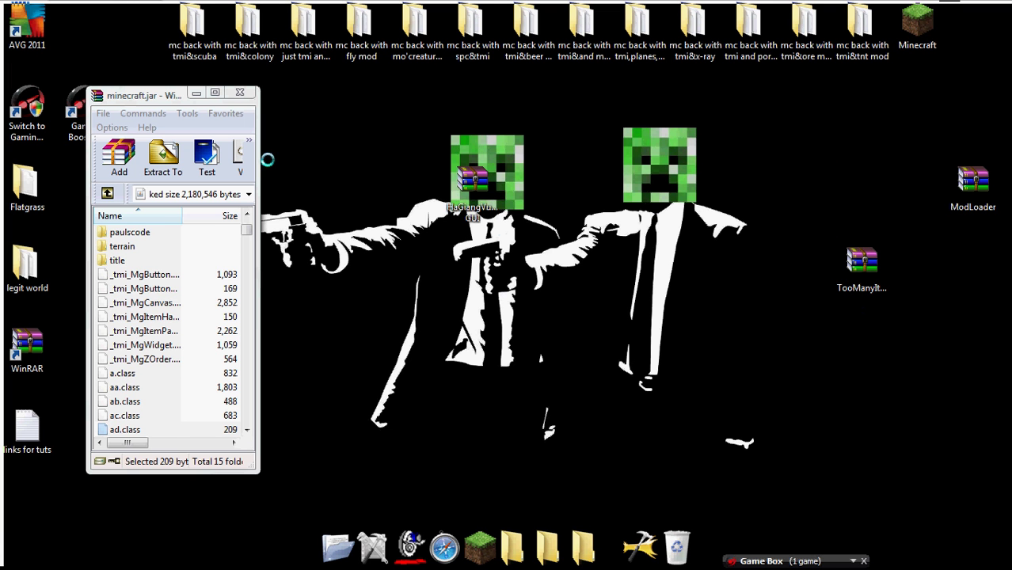
left_click_drag(188, 135, 490, 137)
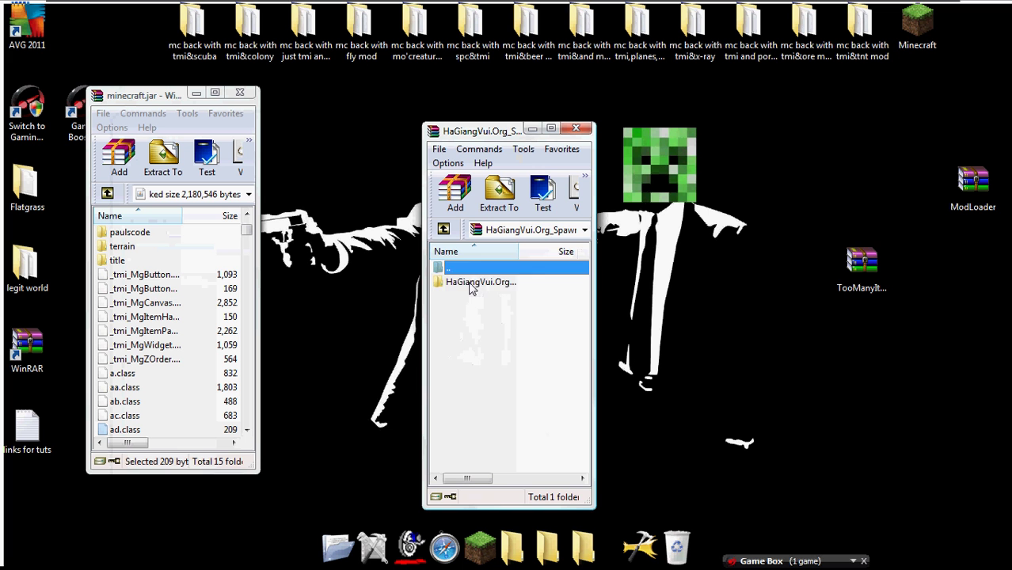
left_click(475, 282)
double_click(475, 281)
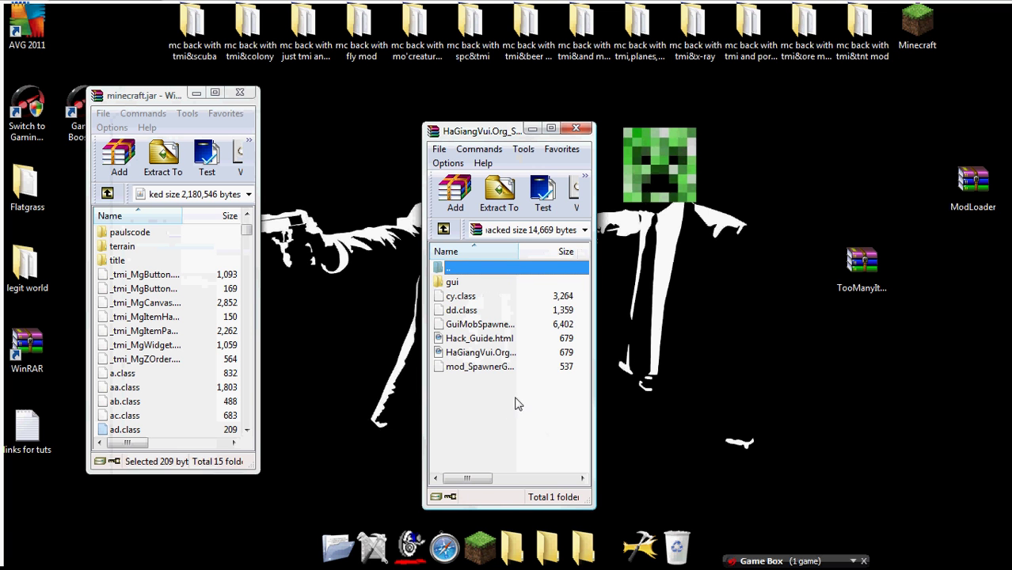
left_click_drag(594, 406, 654, 461)
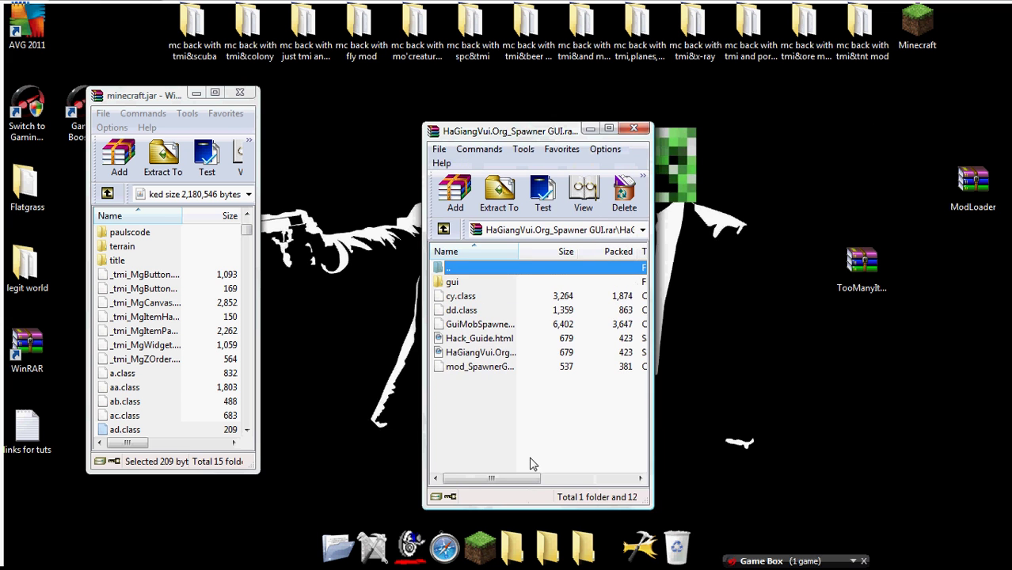
left_click(168, 387)
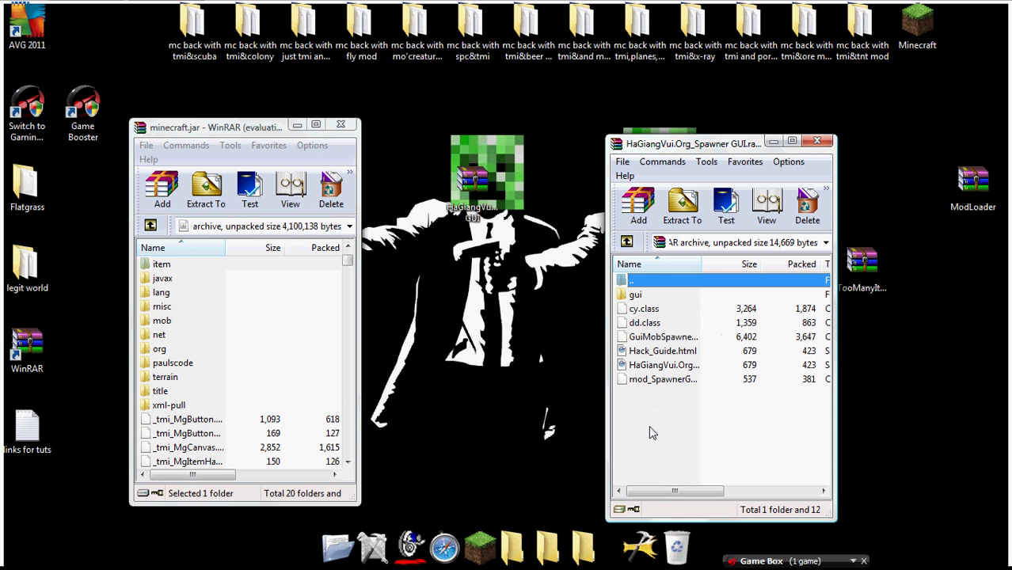
Step: Add the gui folder and all Spawner GUI files to minecraft.jar, then close both archives
left_click(237, 336)
scroll(238, 341, "down", 2)
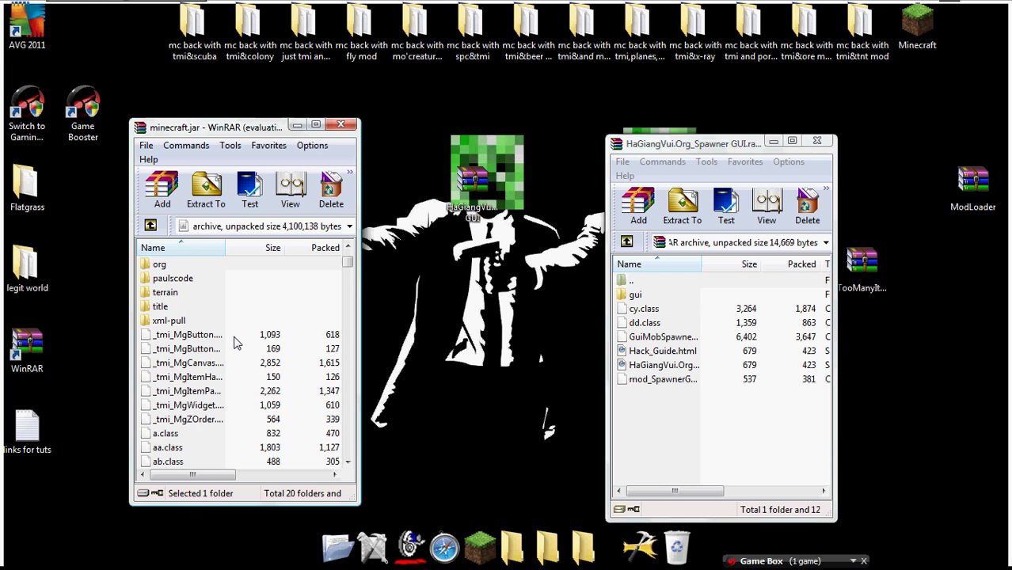
left_click(670, 418)
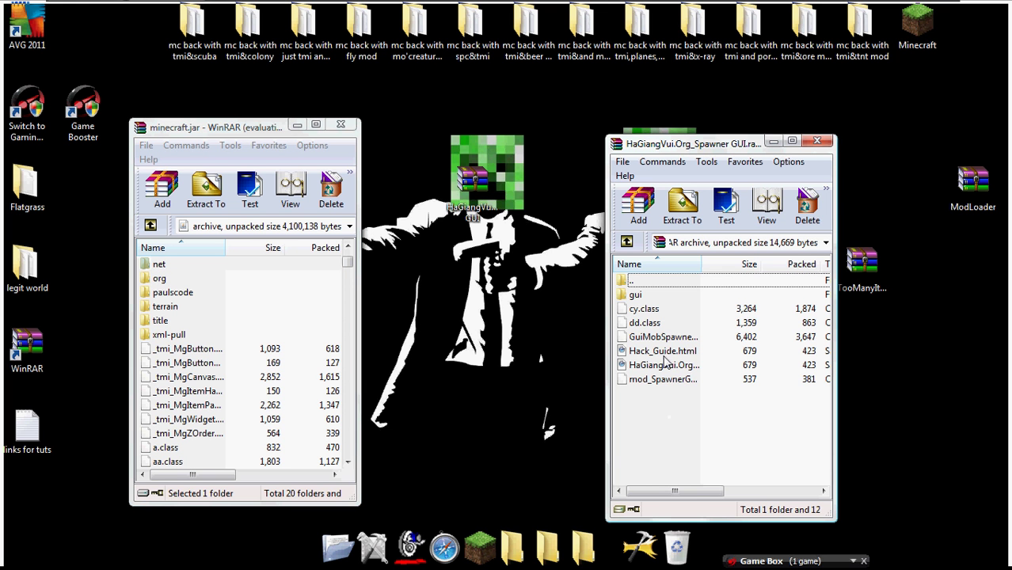
left_click_drag(651, 412, 673, 295)
left_click_drag(700, 382, 243, 448)
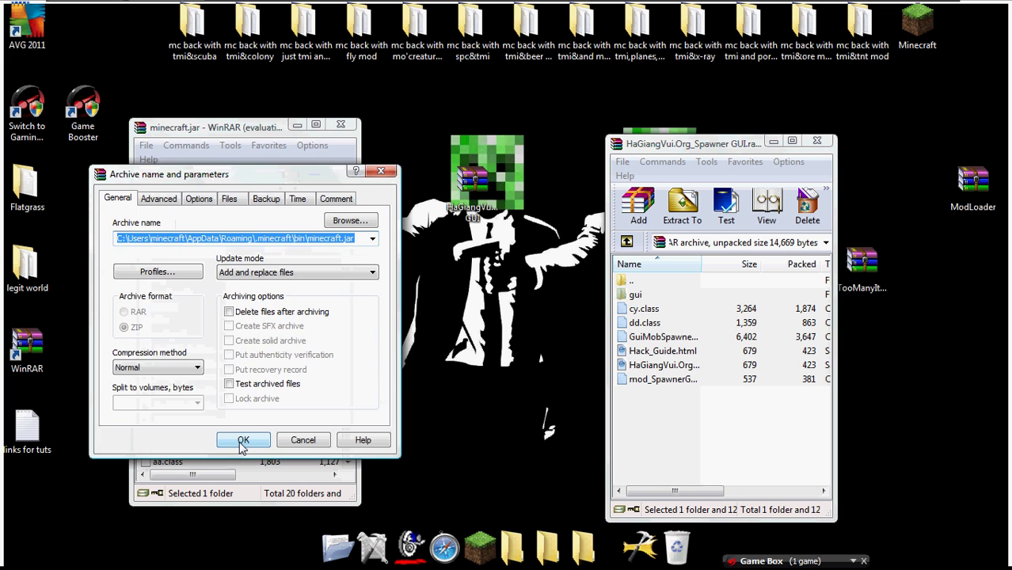
left_click(243, 440)
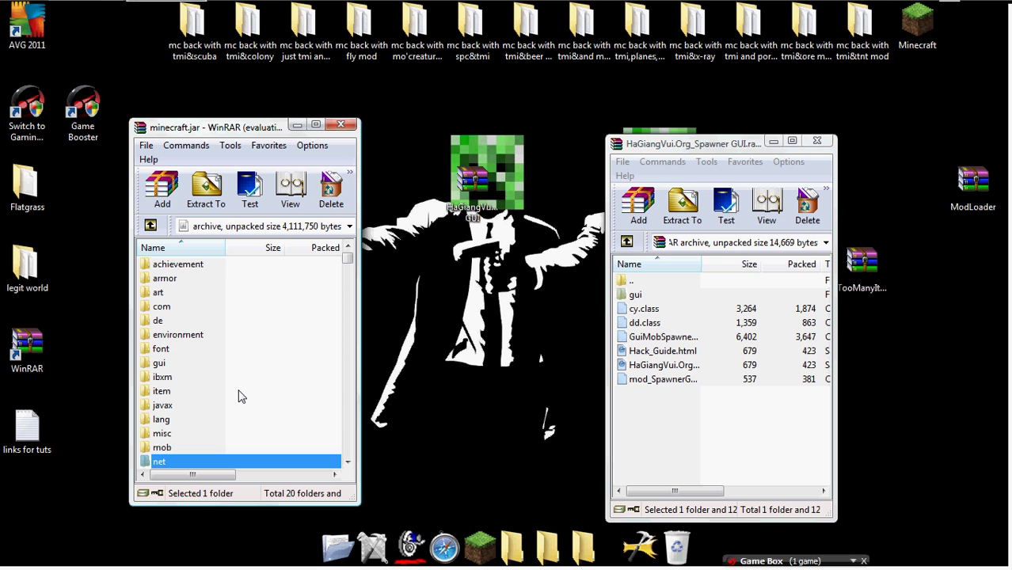
left_click(817, 141)
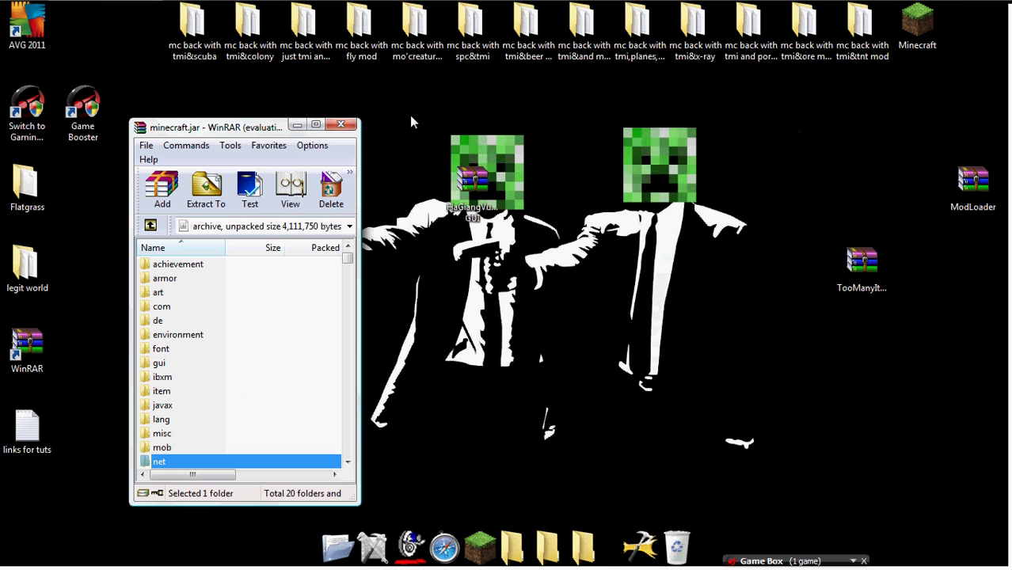
left_click(348, 125)
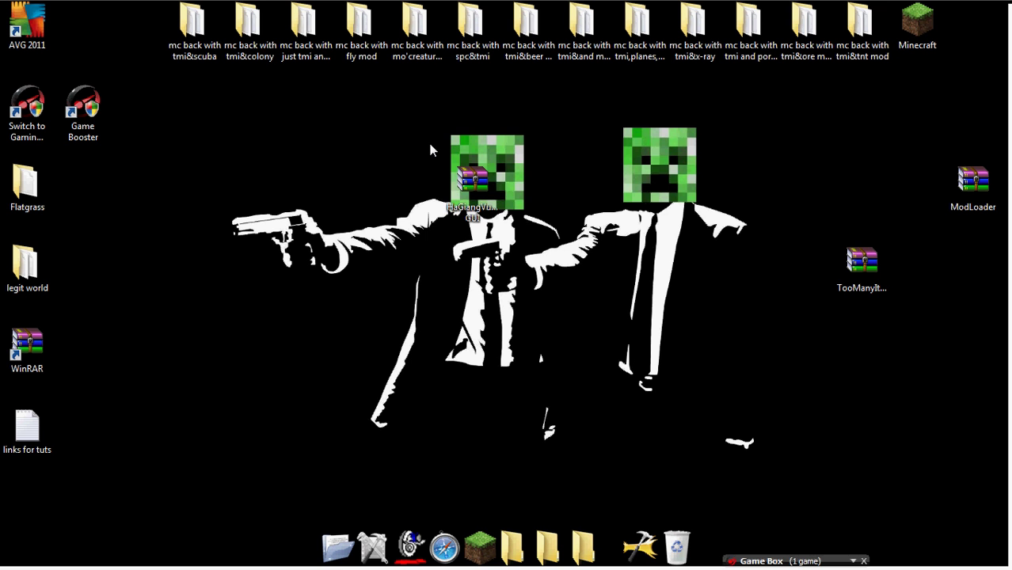
Step: In Minecraft options, set difficulty to Easy and mouse sensitivity to maximum
key("alt+Tab")
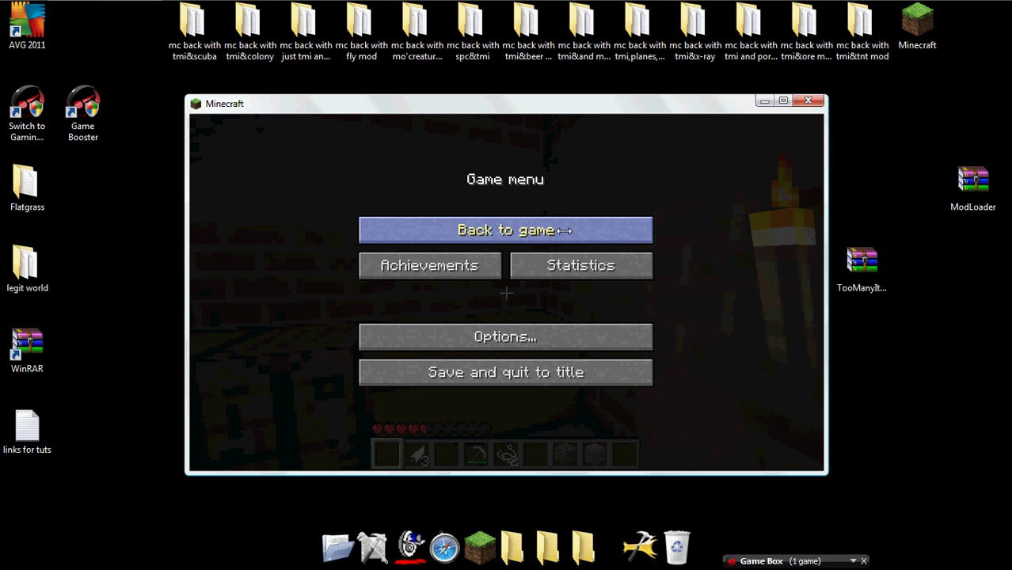
left_click(546, 337)
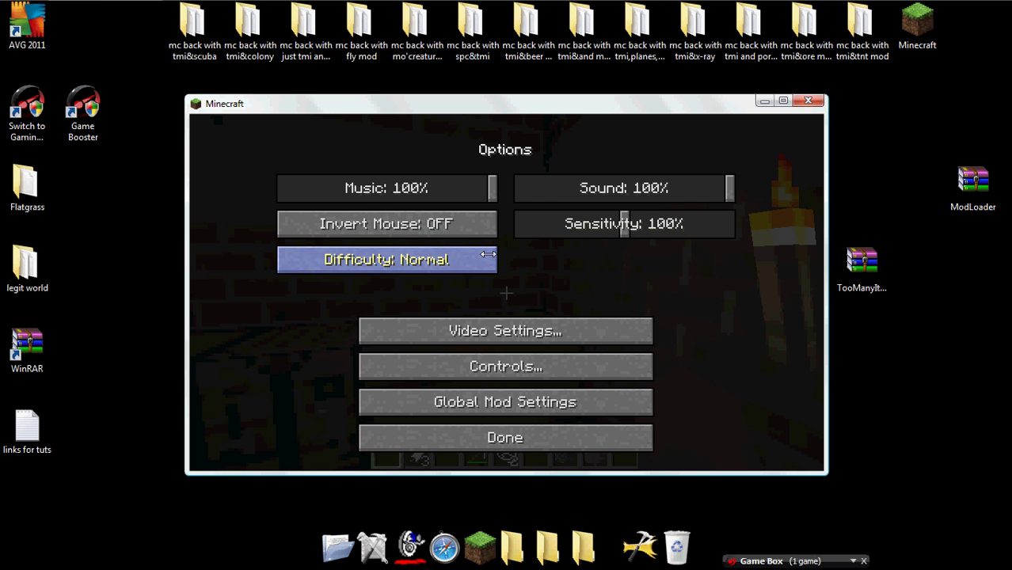
double_click(488, 254)
left_click(491, 255)
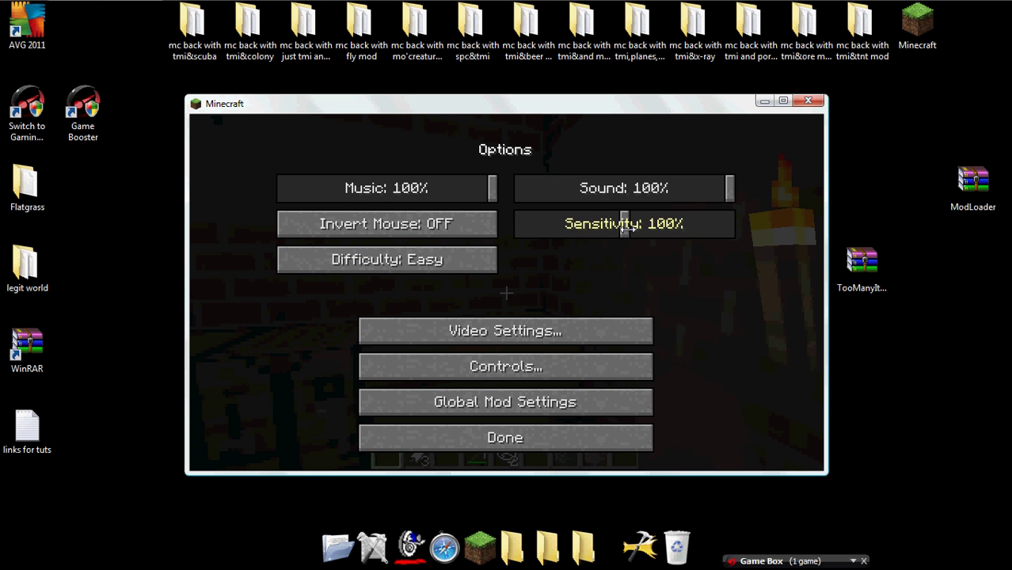
left_click_drag(622, 225, 765, 227)
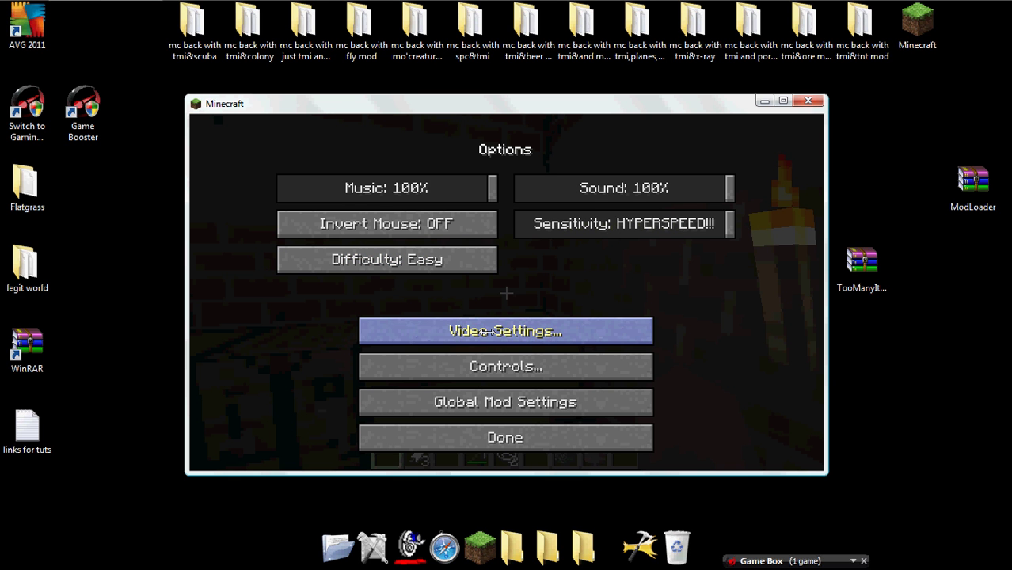
Step: Set render distance to Tiny and performance to Max FPS in Video Settings
left_click(492, 331)
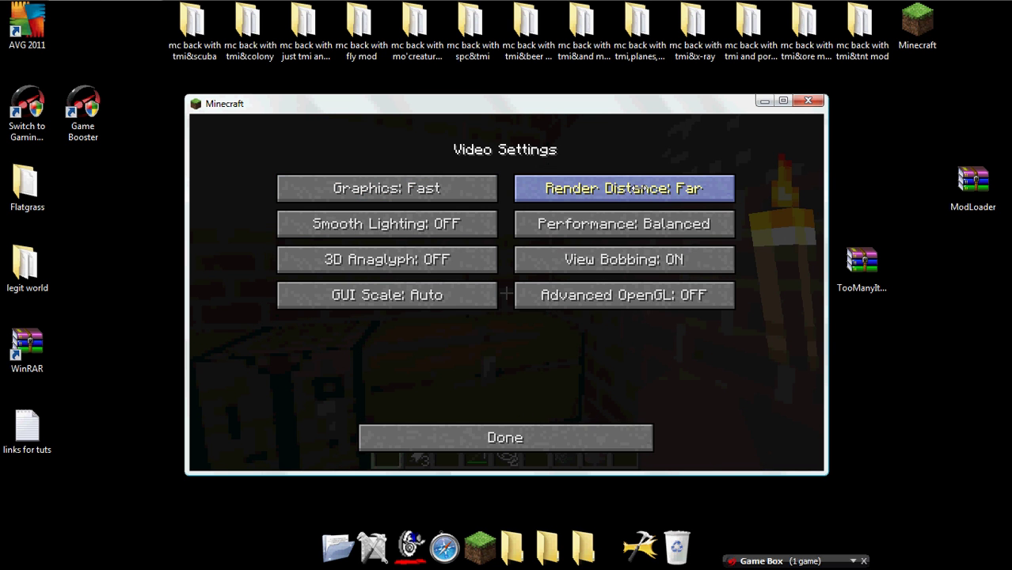
left_click(634, 188)
left_click(634, 187)
left_click(633, 187)
left_click(641, 224)
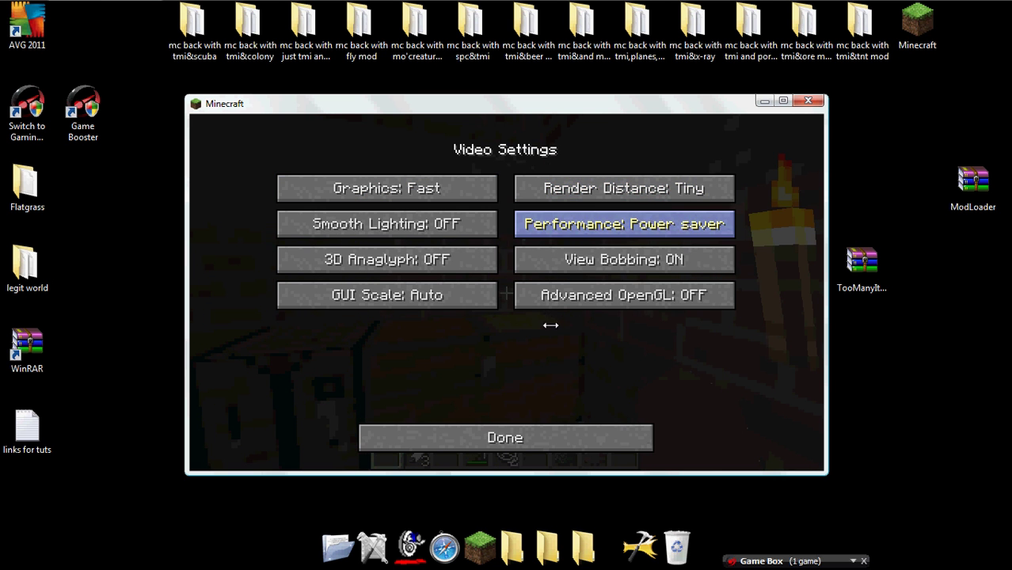
left_click(642, 224)
left_click(546, 437)
left_click(546, 434)
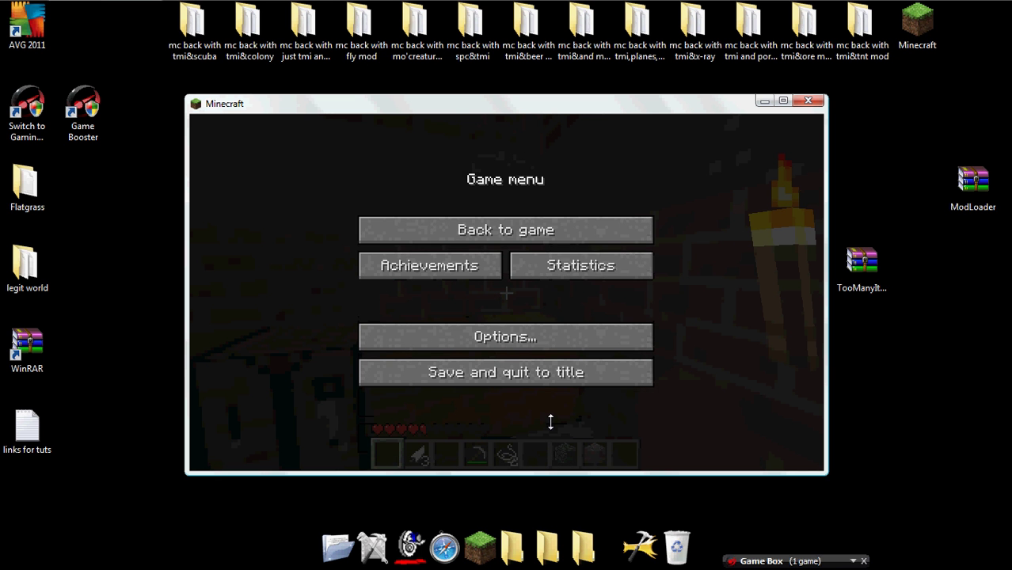
Step: Resume the game and walk out of the brick house onto the grassland
left_click(546, 232)
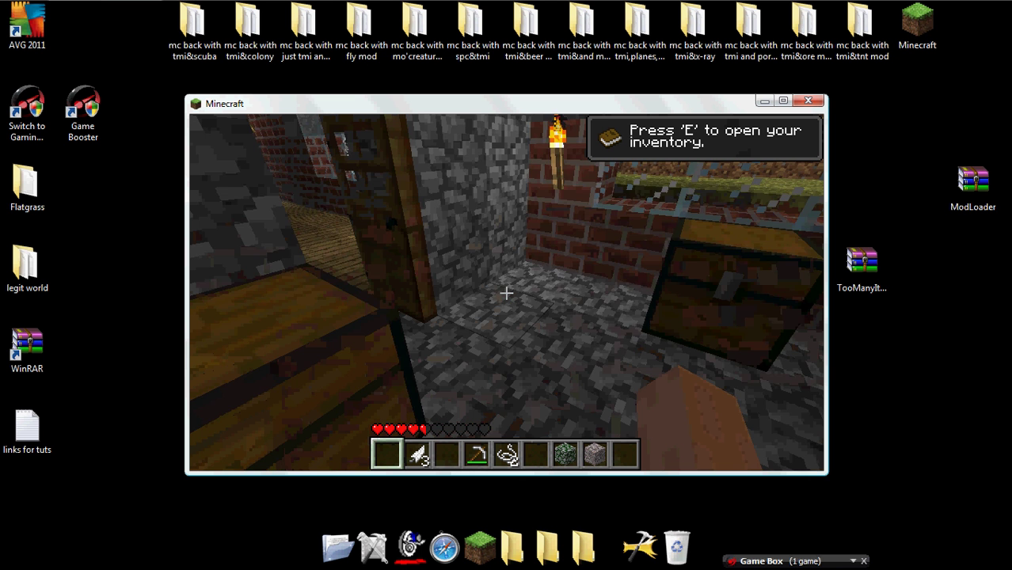
key("w")
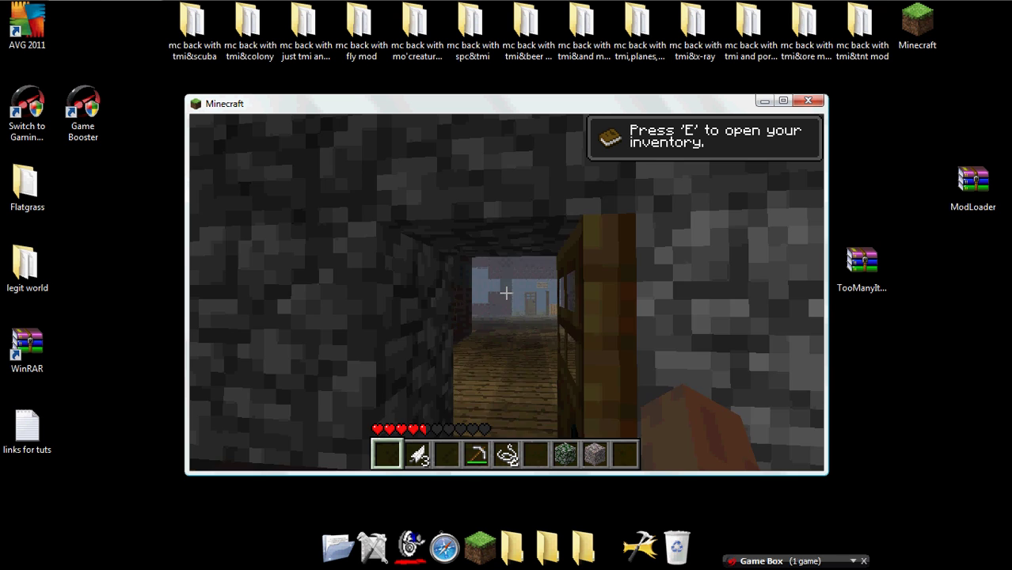
key("w")
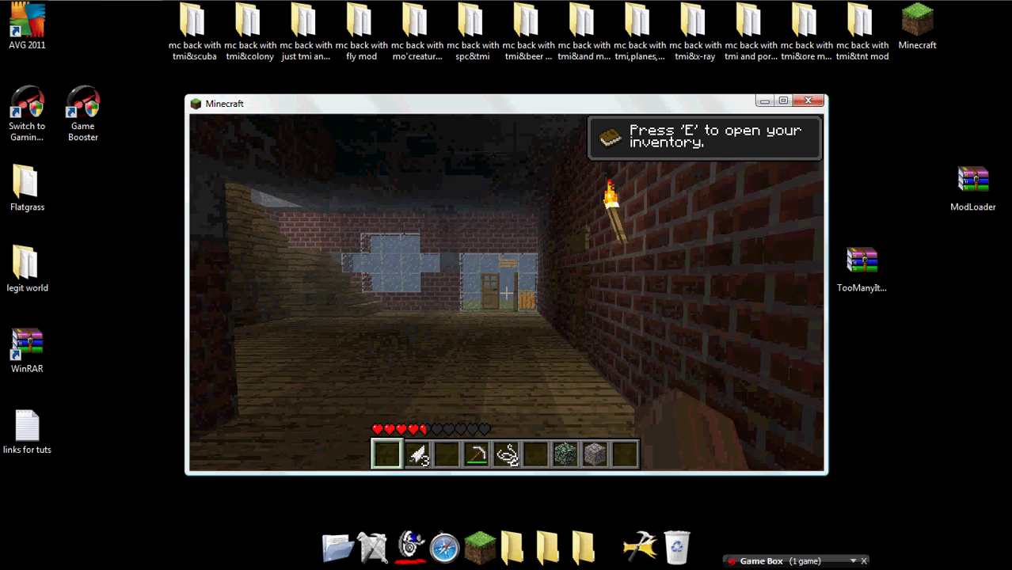
key("w")
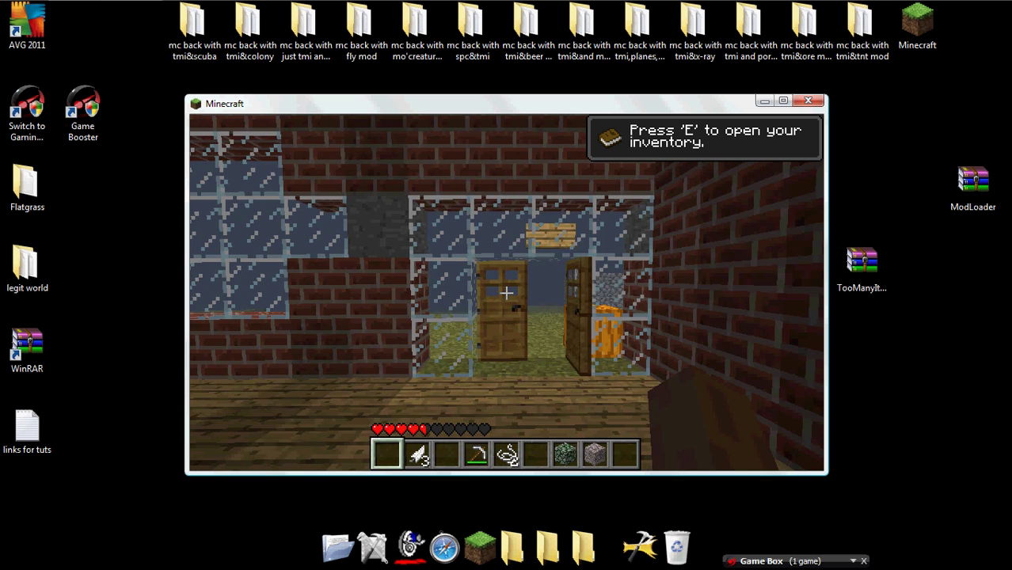
key("w")
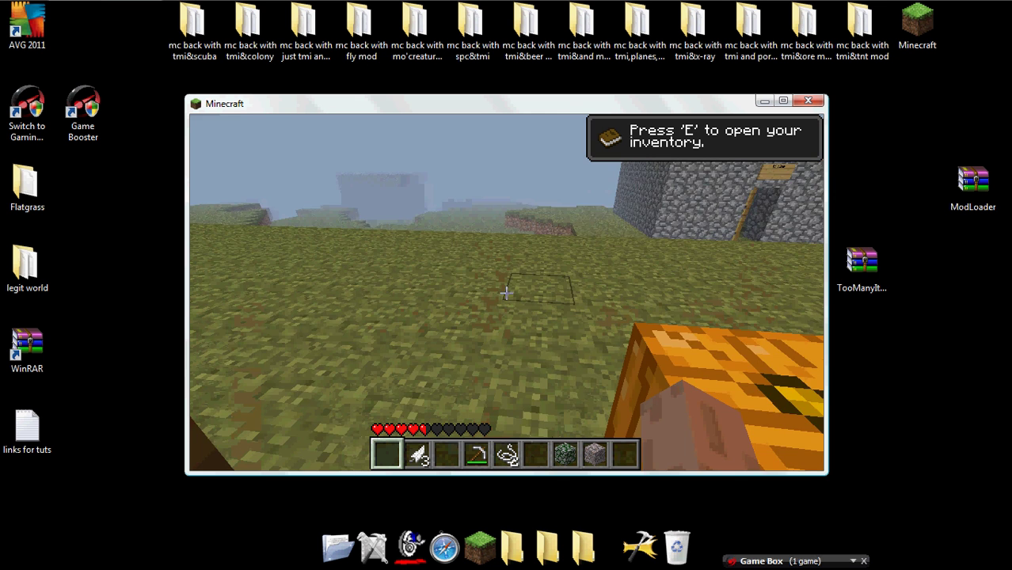
key("w")
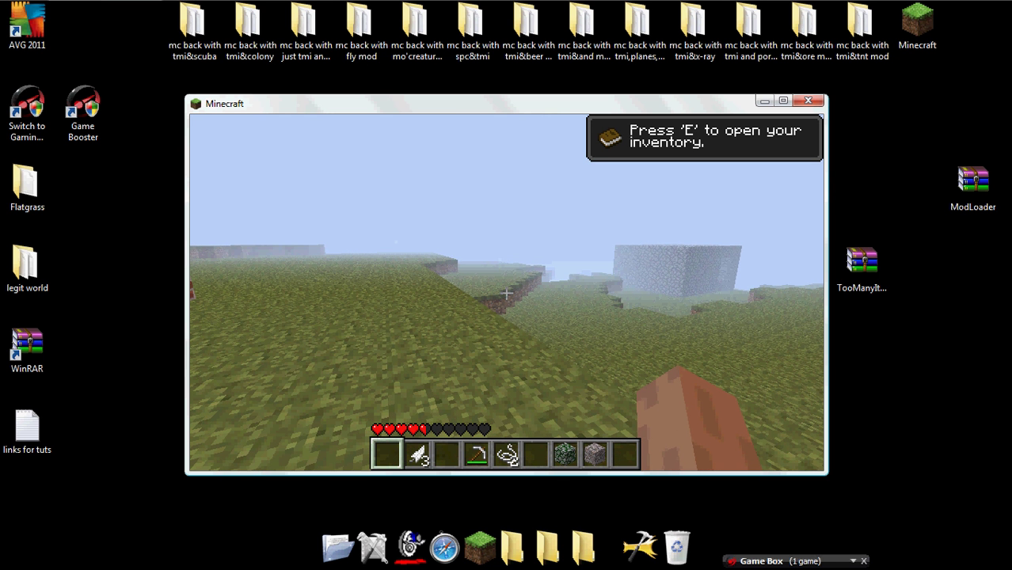
Step: Take a stack of 64 Monster Spawners from the TooManyItems inventory browser
key("e")
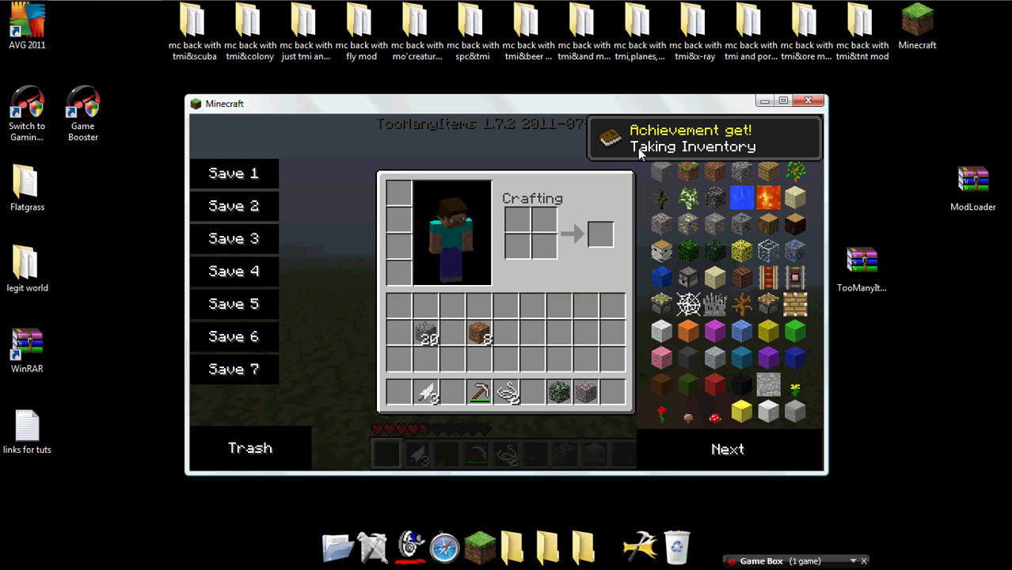
scroll(700, 140, "down", 1)
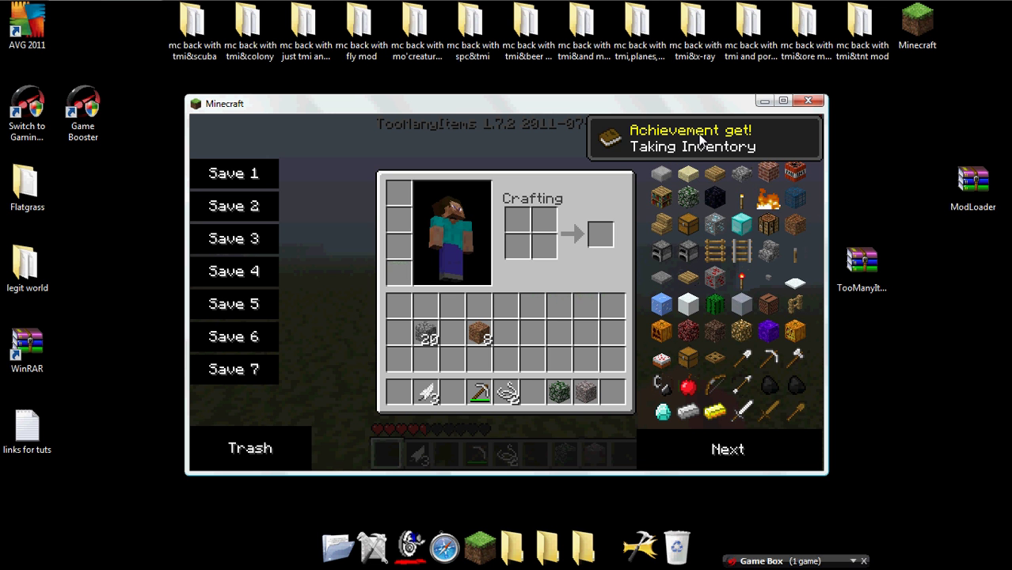
left_click(803, 203)
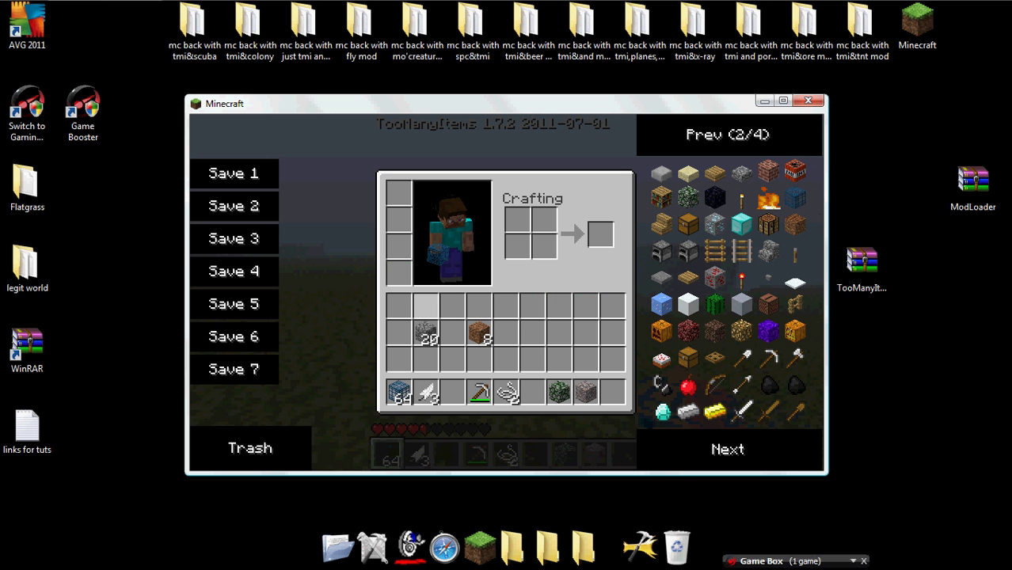
key("e")
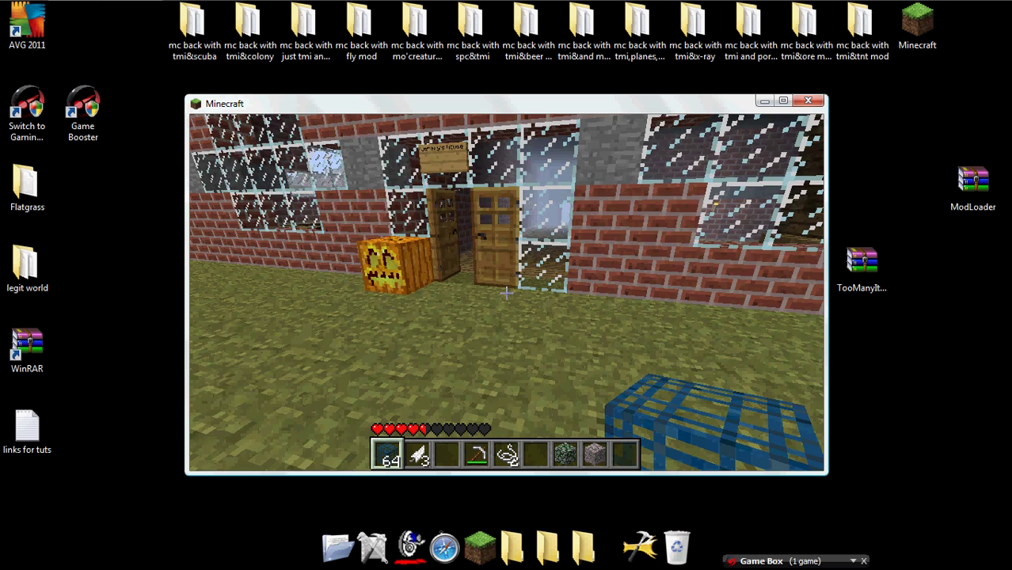
Step: Place a monster spawner on the grass and keep Pig as its mob
right_click(506, 294)
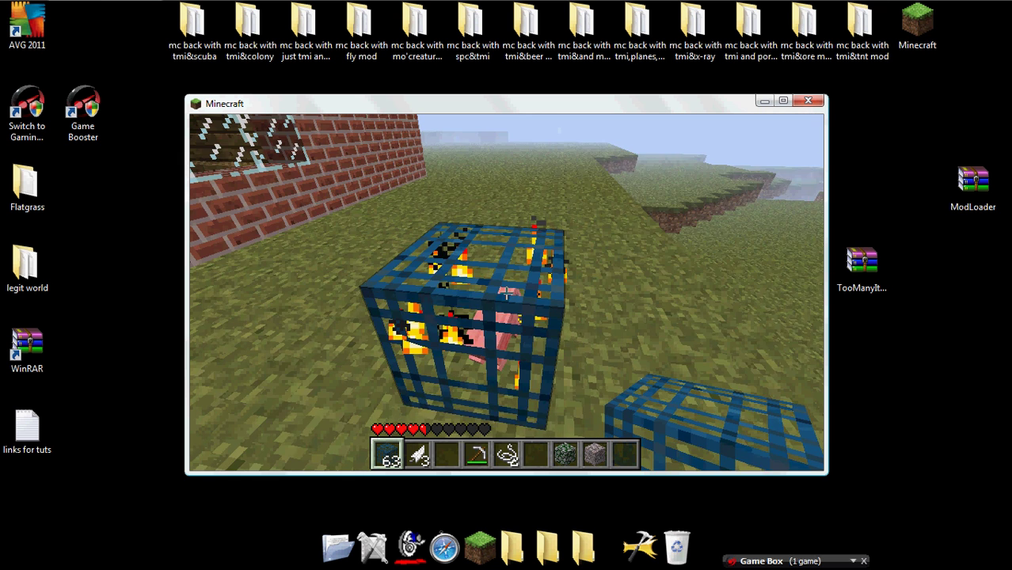
right_click(506, 291)
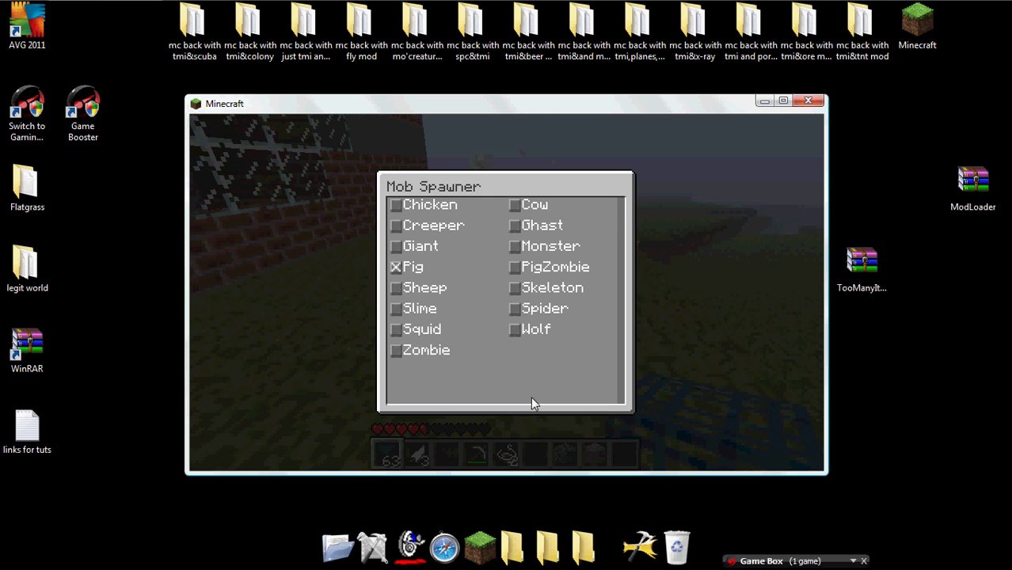
left_click(436, 266)
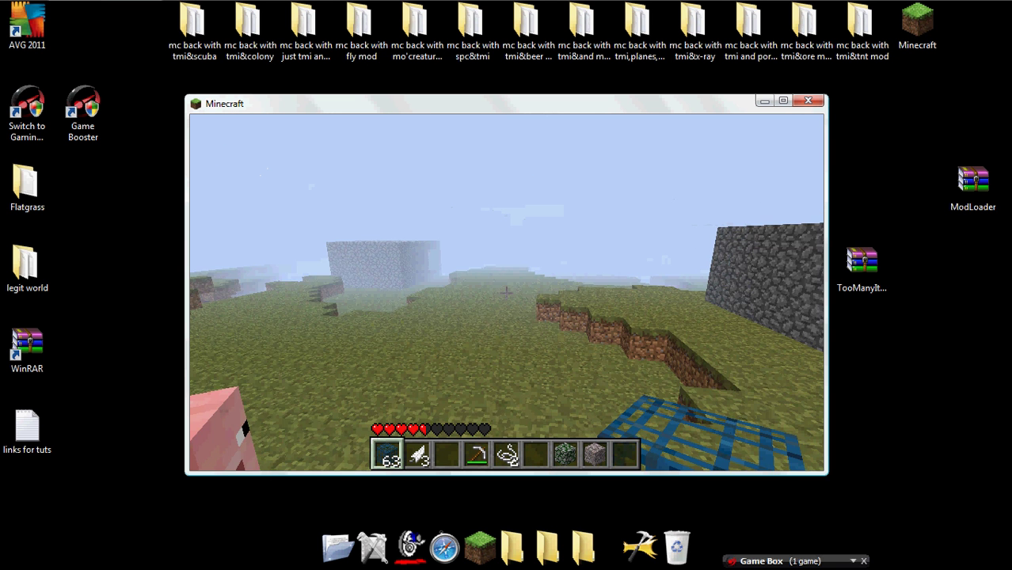
Step: Walk into the cobblestone dungeon and inspect its spawner's mob selection without changes
key("w")
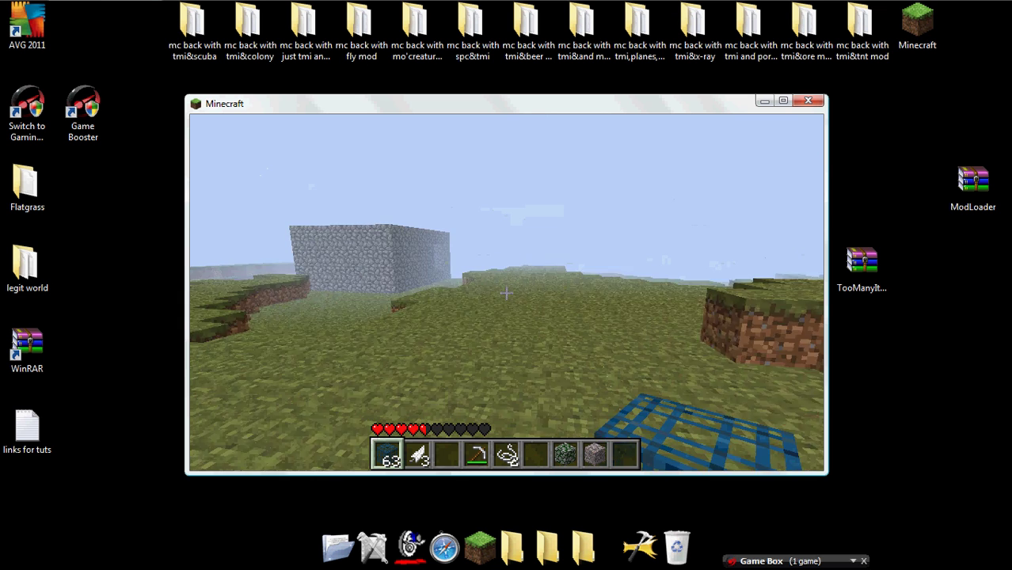
key("w")
key("w")
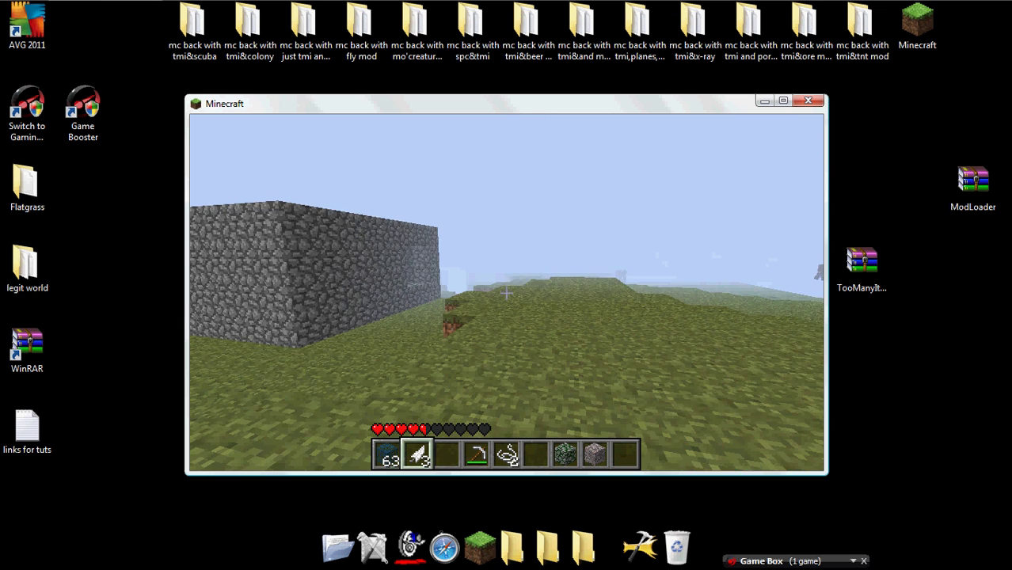
key("3")
key("w")
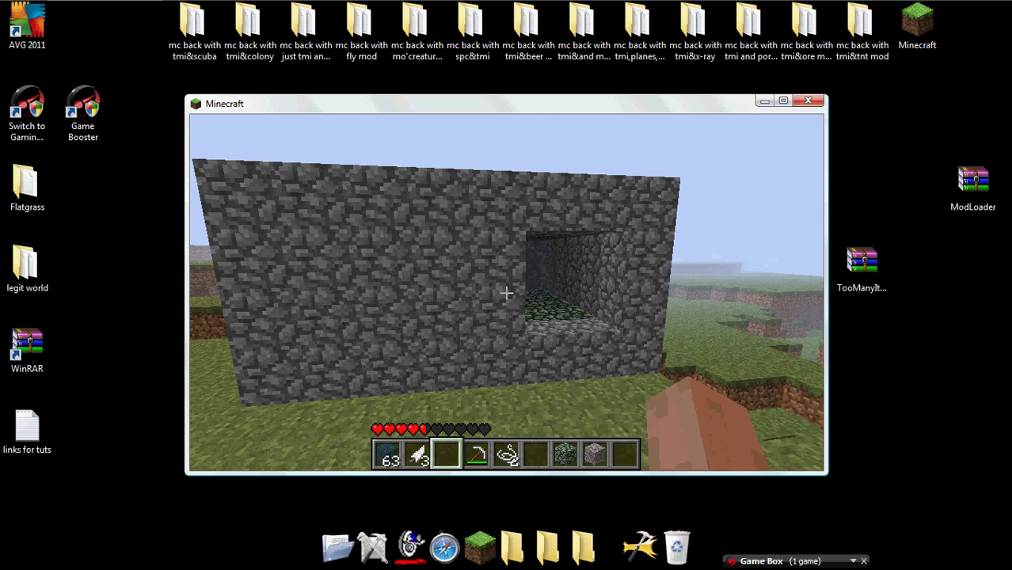
key("w")
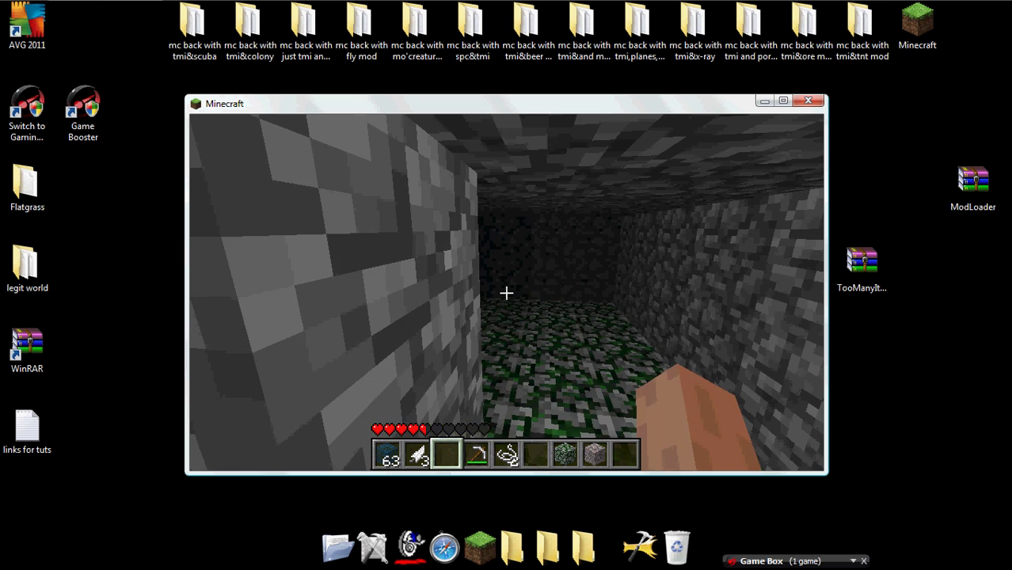
key("s")
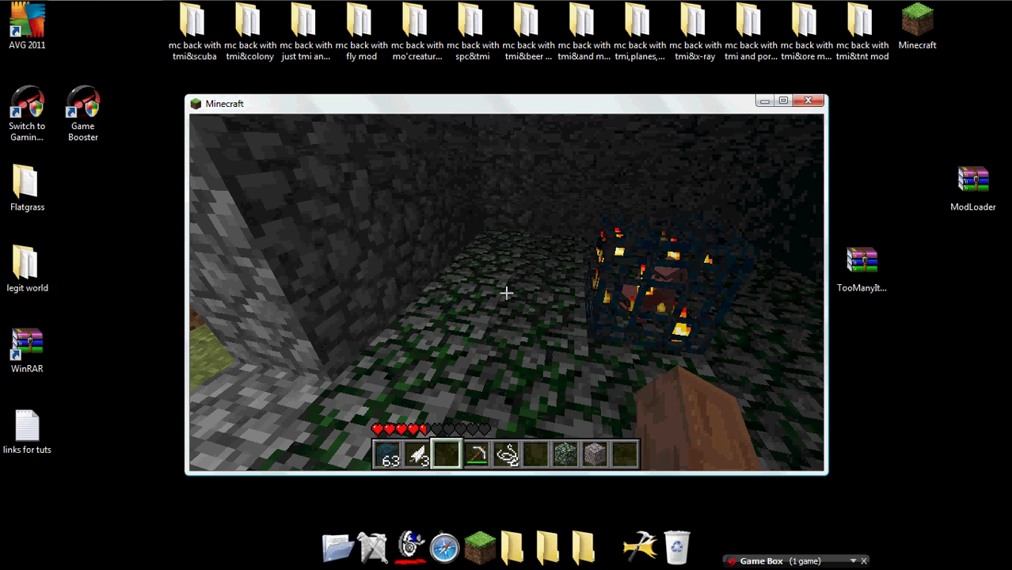
right_click(507, 294)
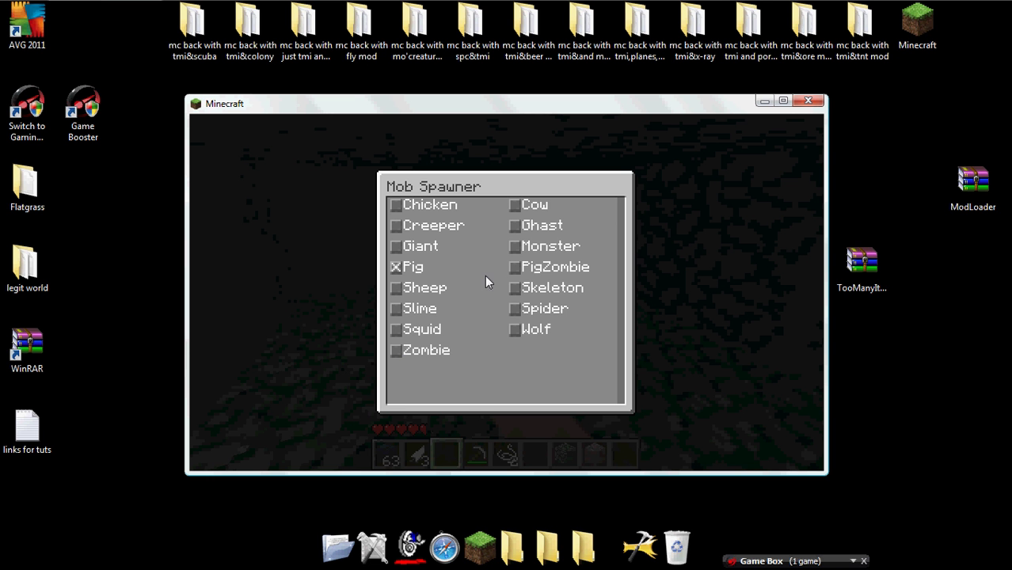
left_click(395, 228)
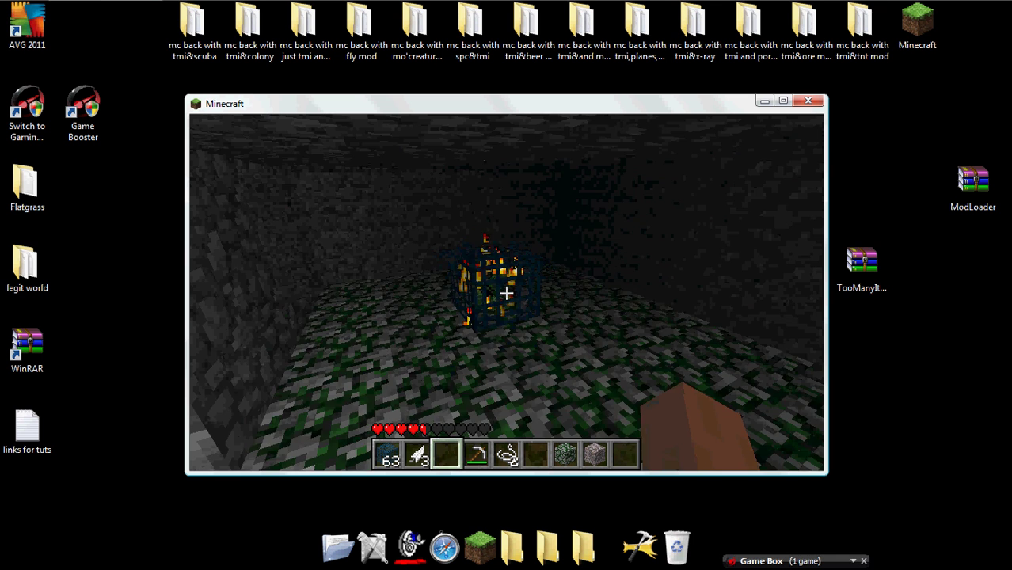
Step: Back away from the dungeon and take a Diamond Sword from TooManyItems page 3
key("s")
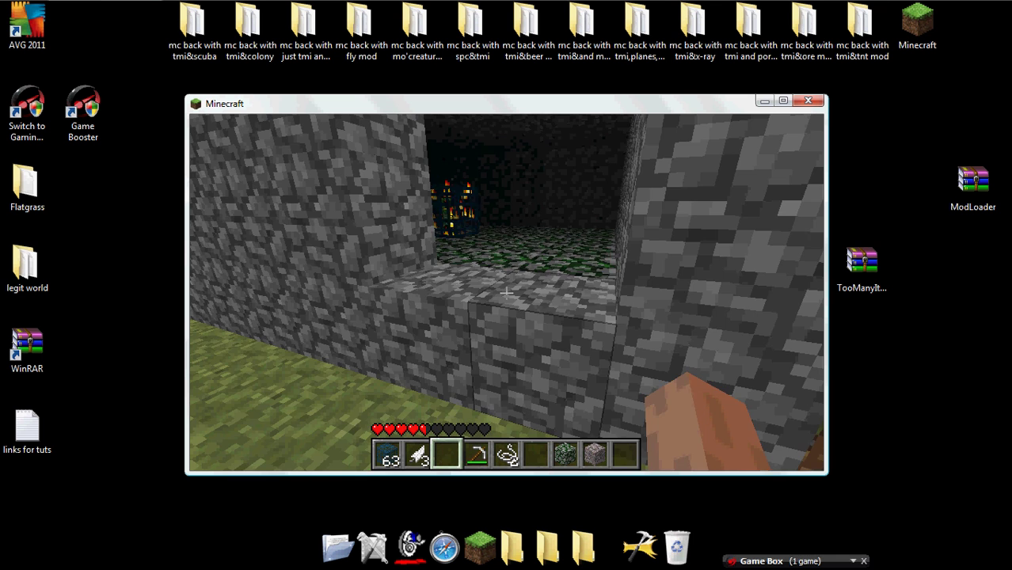
key("s")
key("e")
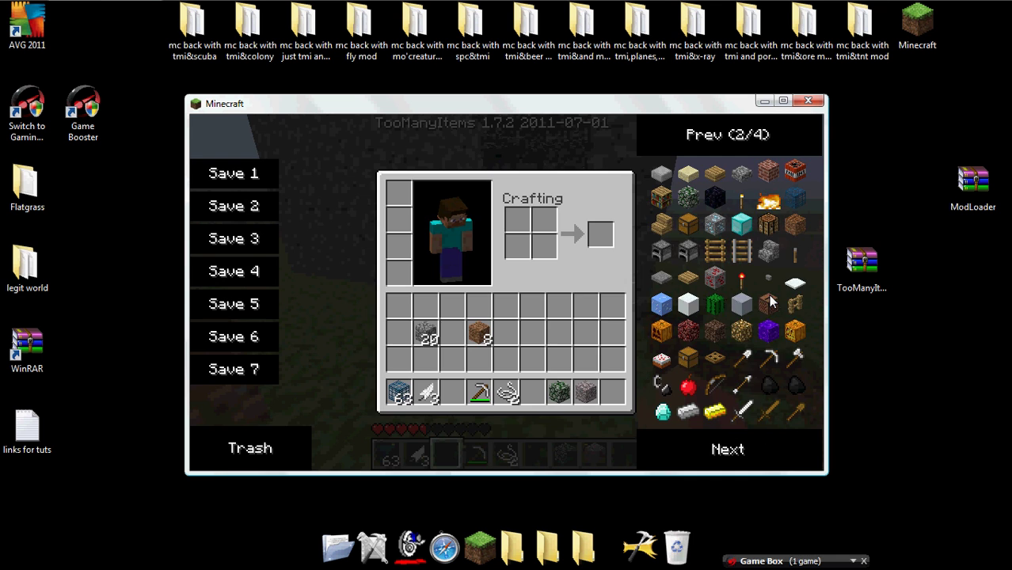
left_click(765, 450)
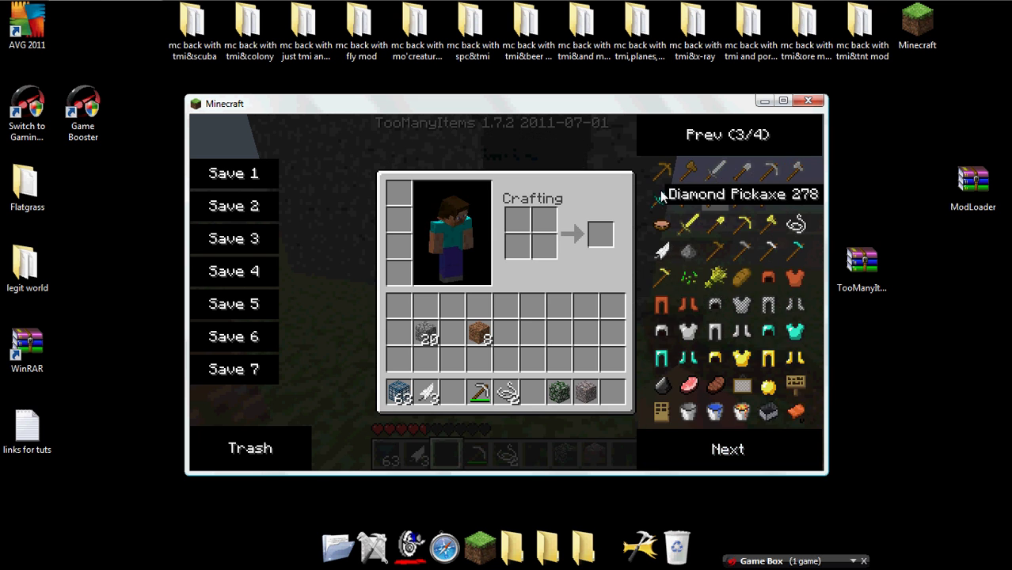
left_click(661, 197)
key("e")
Step: Strike the emerging creeper with the sword and retreat before it explodes beside the dungeon
key("w")
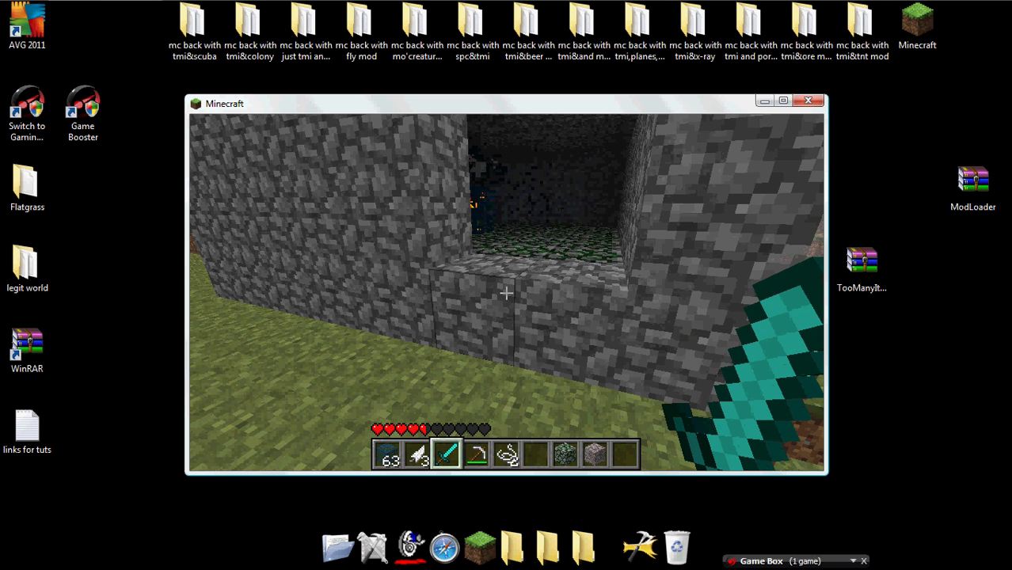
key("s")
key("w")
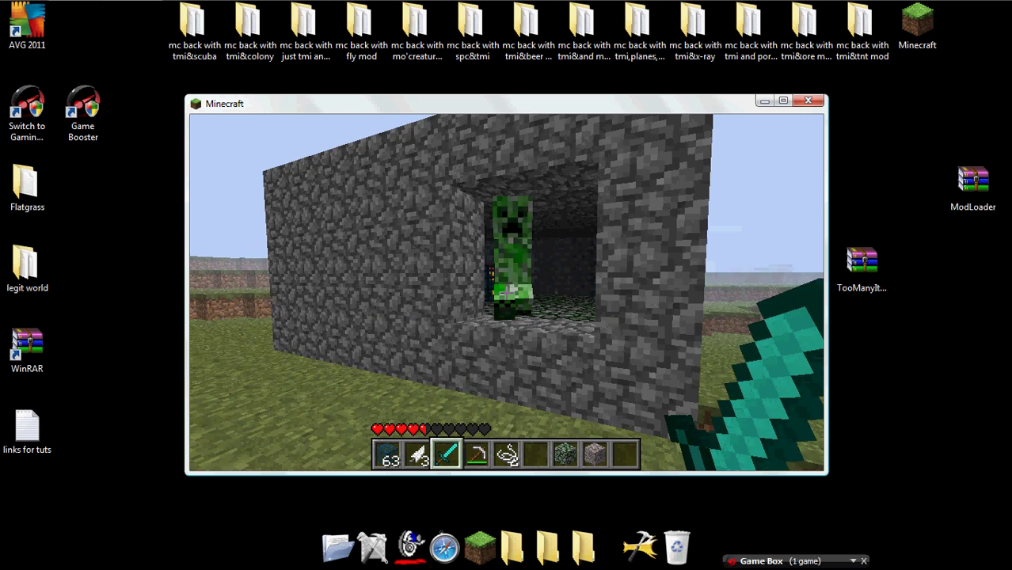
left_click(506, 293)
key("s")
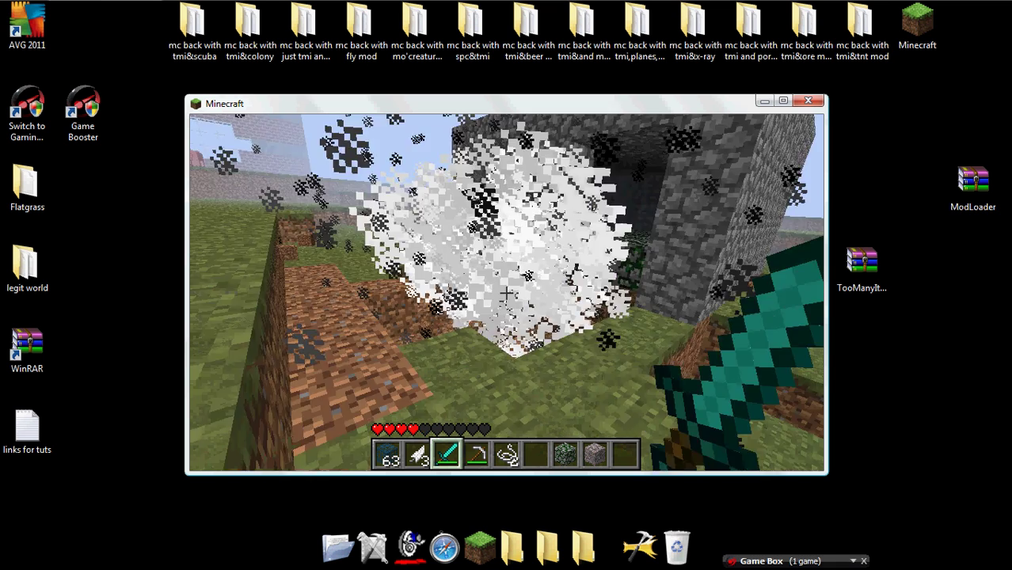
key("w")
key("w")
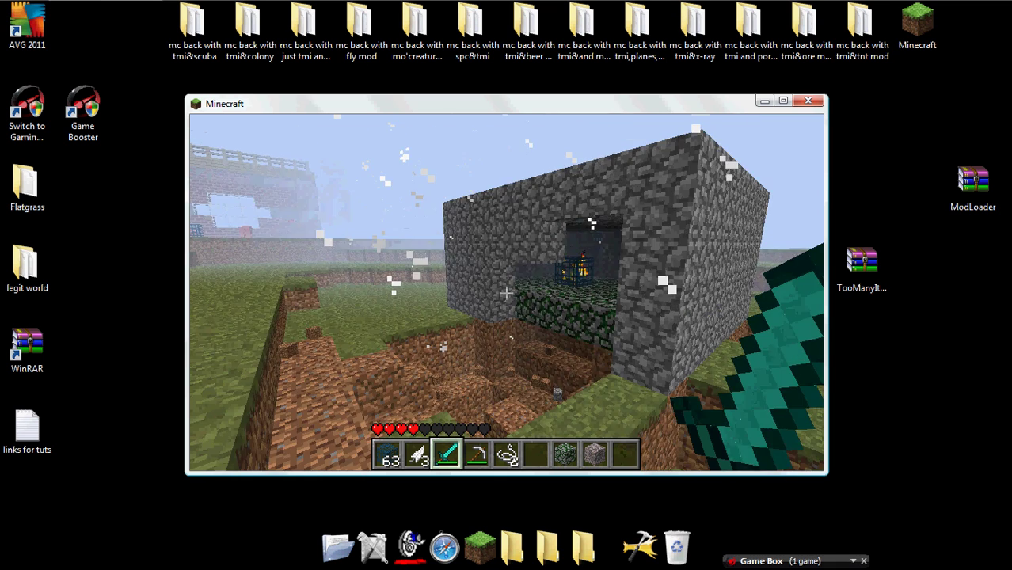
Step: Look around and walk across the grassland past the dirt ridges and cows
mouse_move(238, 293)
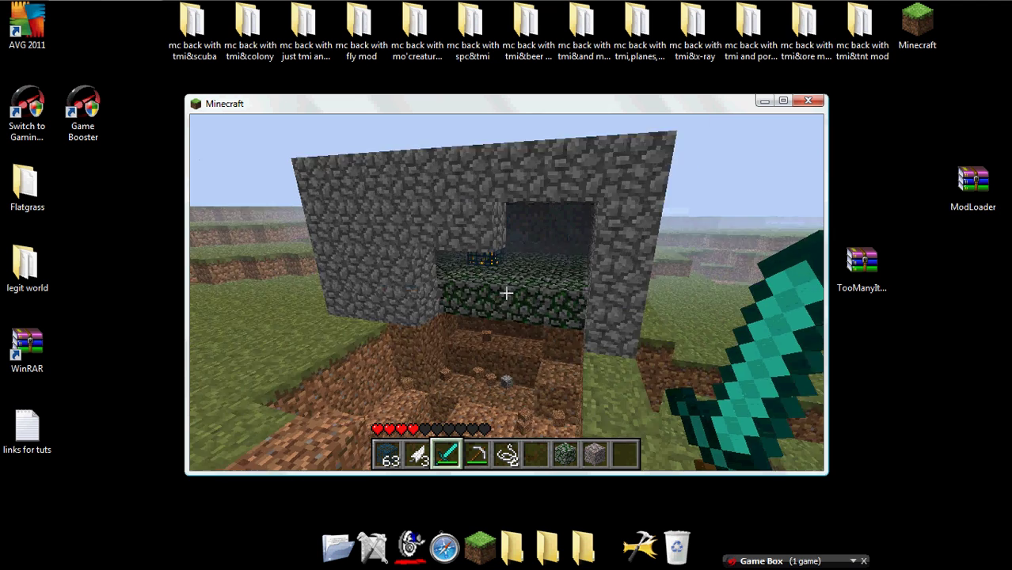
mouse_move(602, 293)
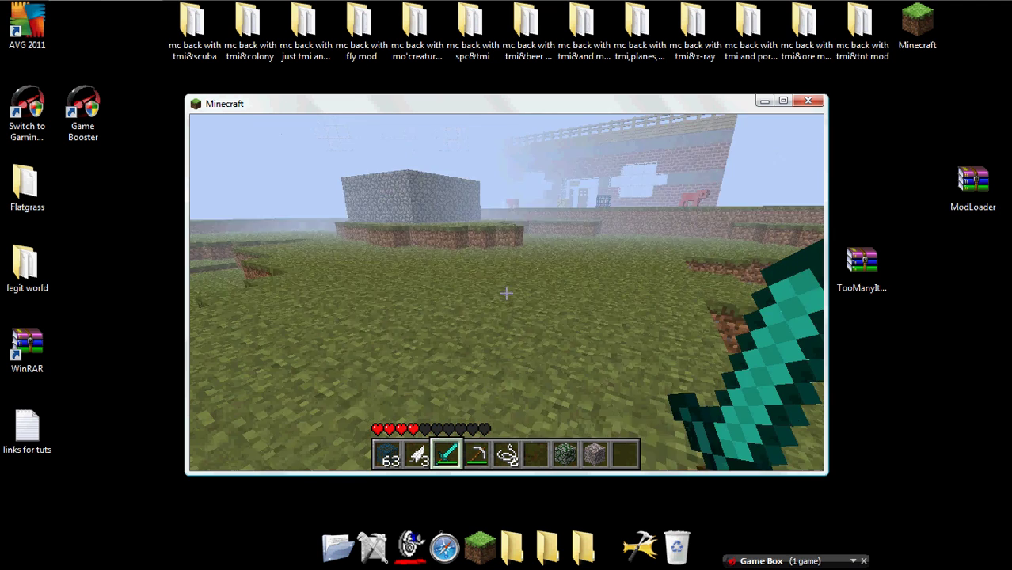
mouse_move(412, 293)
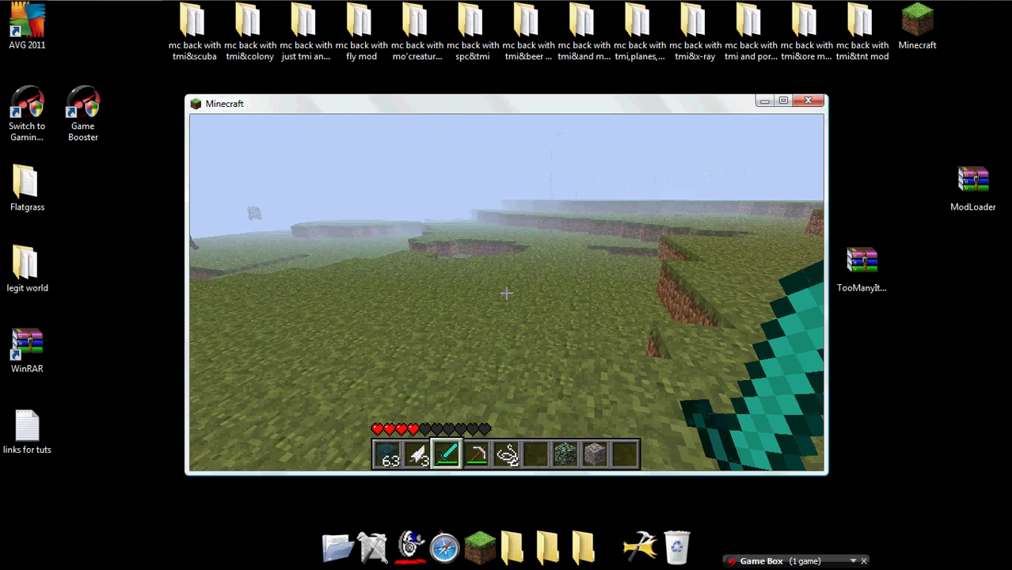
mouse_move(317, 293)
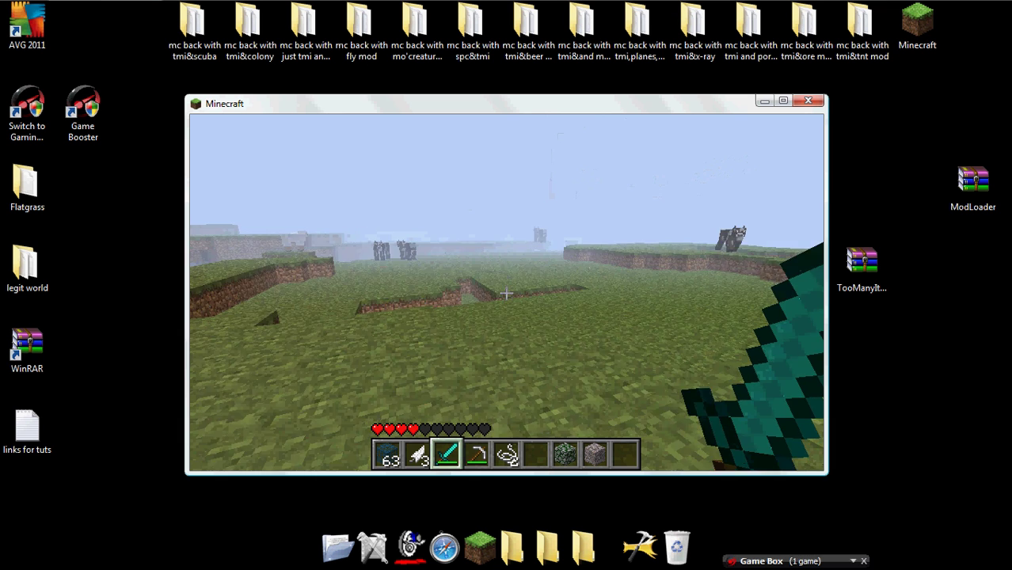
key("w")
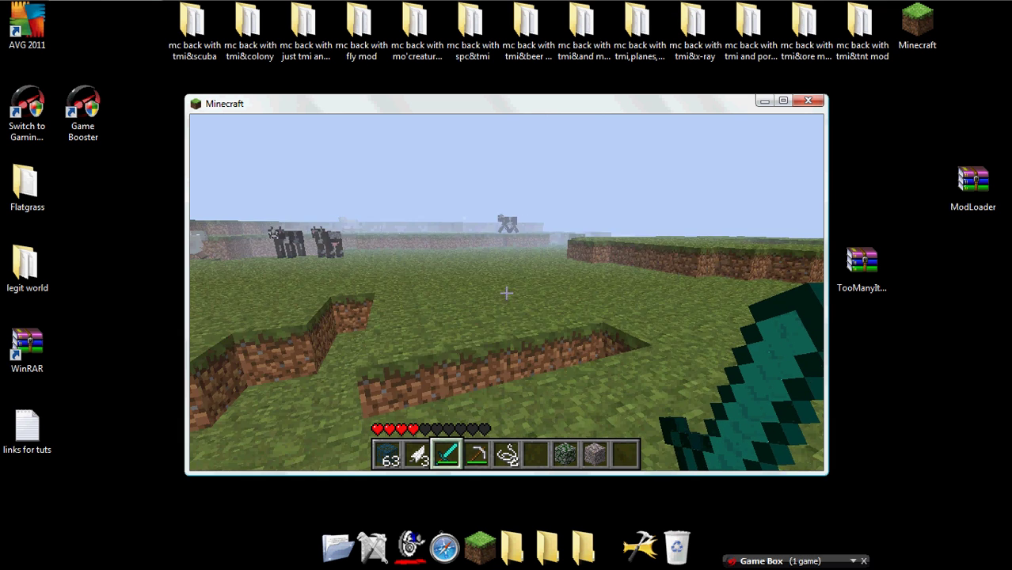
key("w")
mouse_move(507, 293)
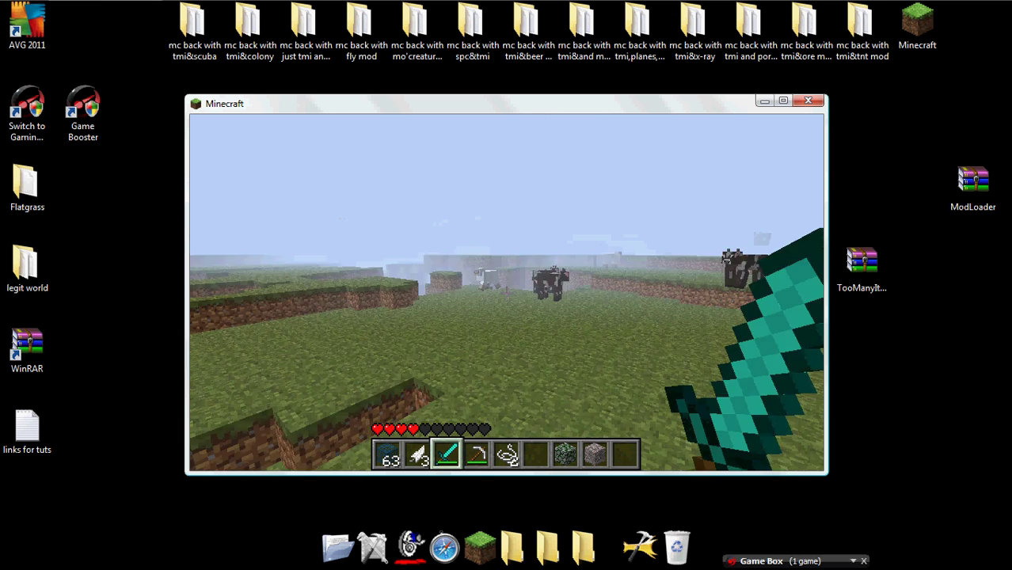
key("w")
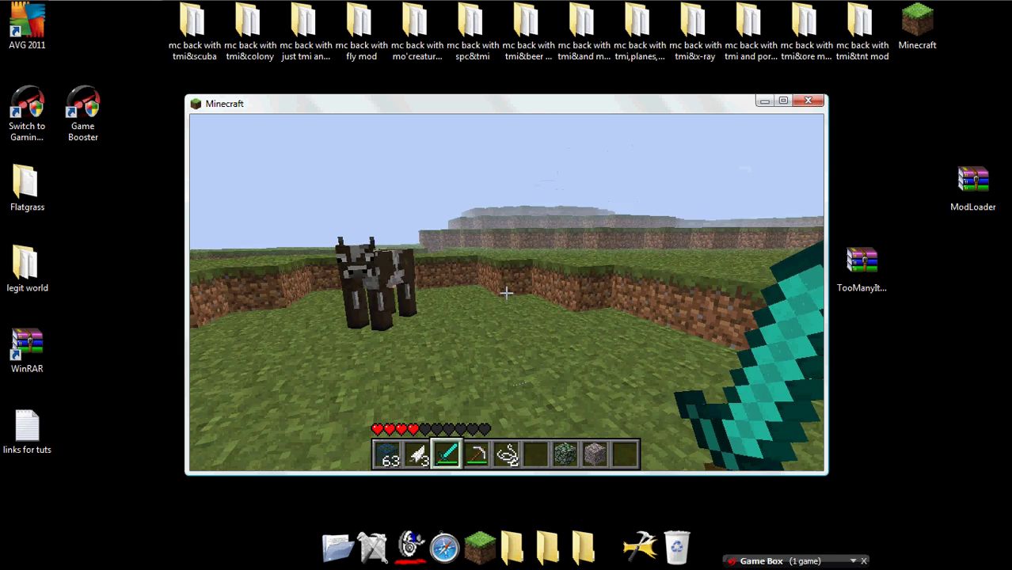
Step: Jump up the dirt ridges and climb the grassy terraces toward the plains
key("w")
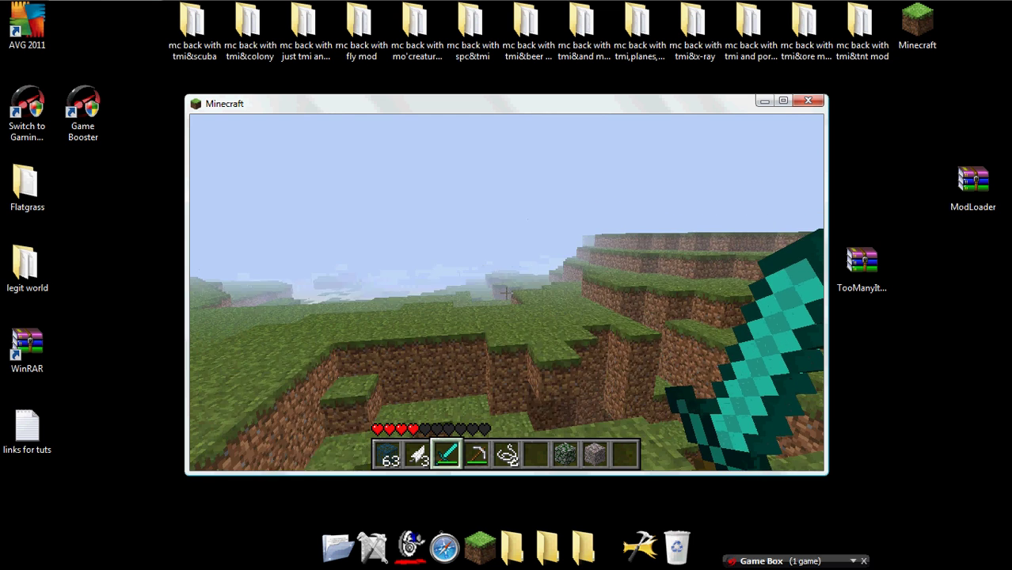
key("w")
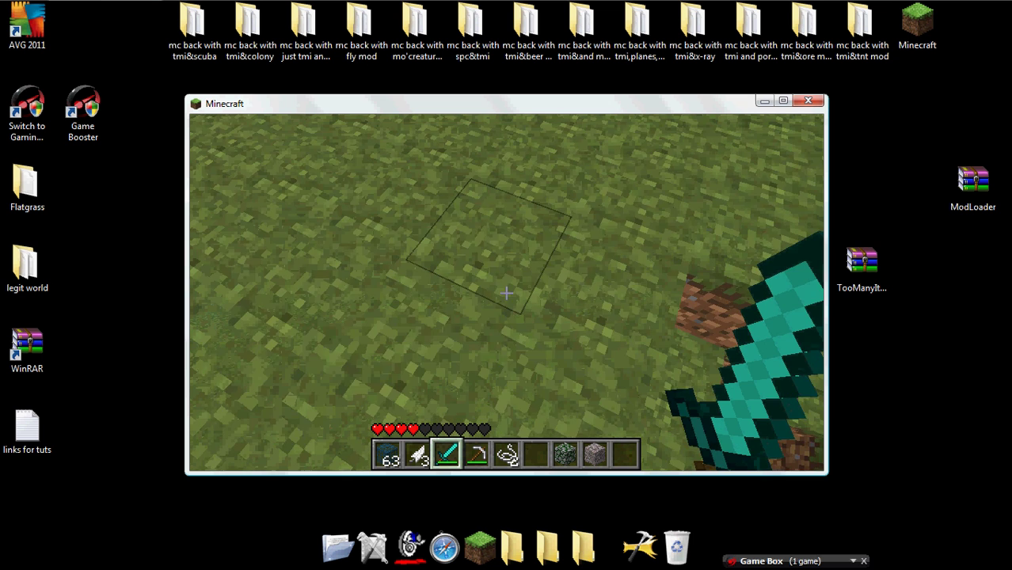
key("w")
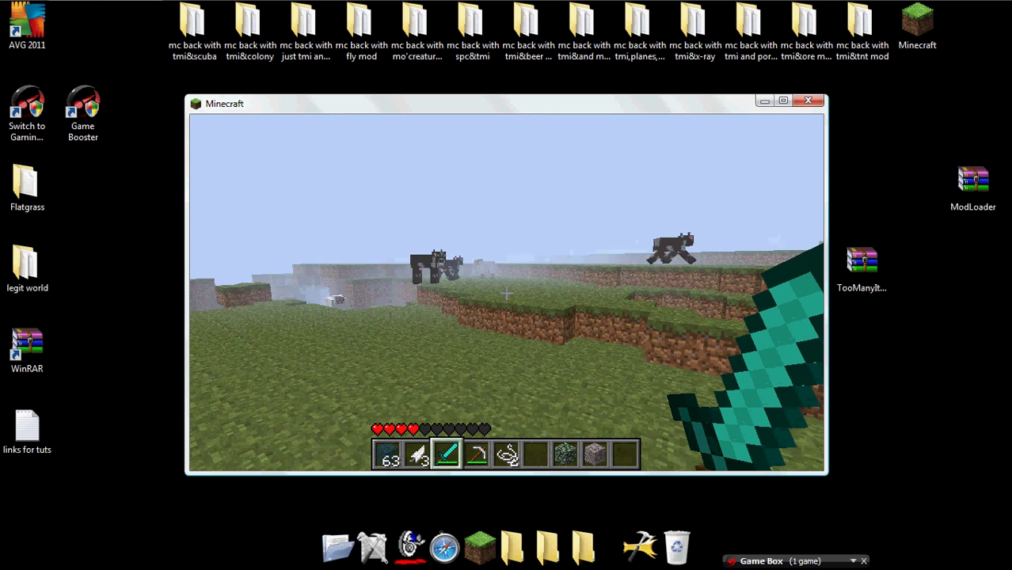
key("w")
key("space")
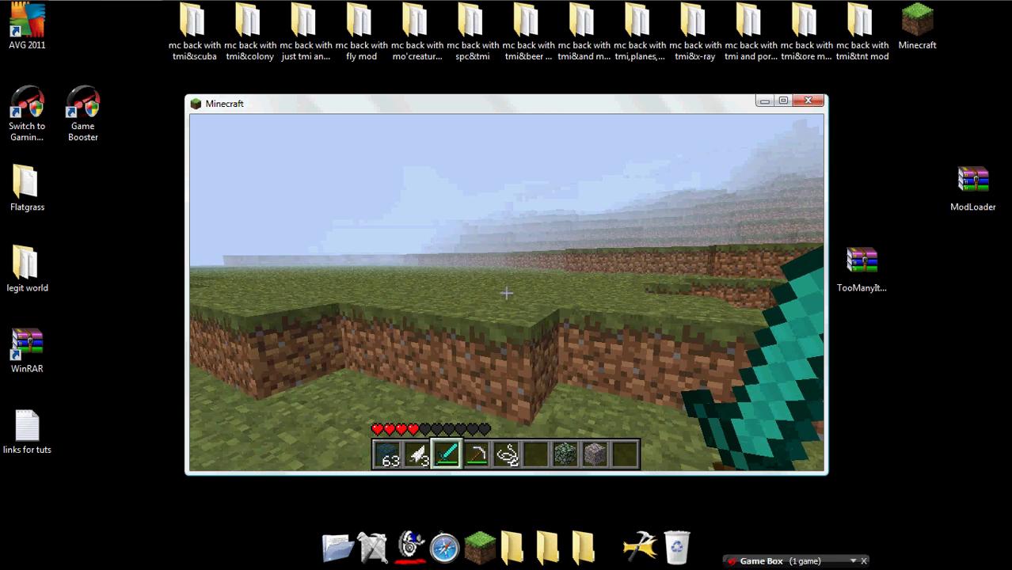
key("w")
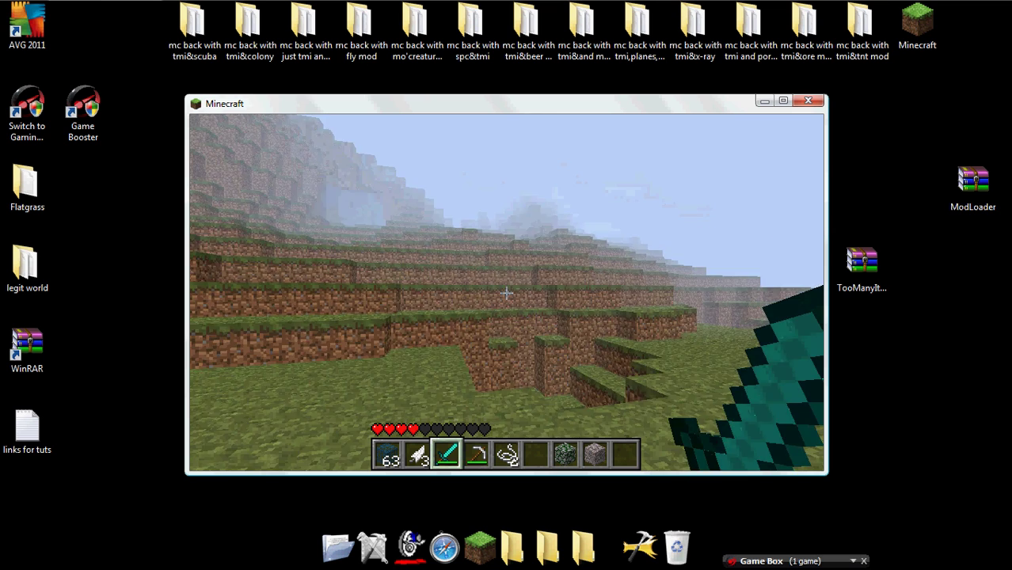
key("w")
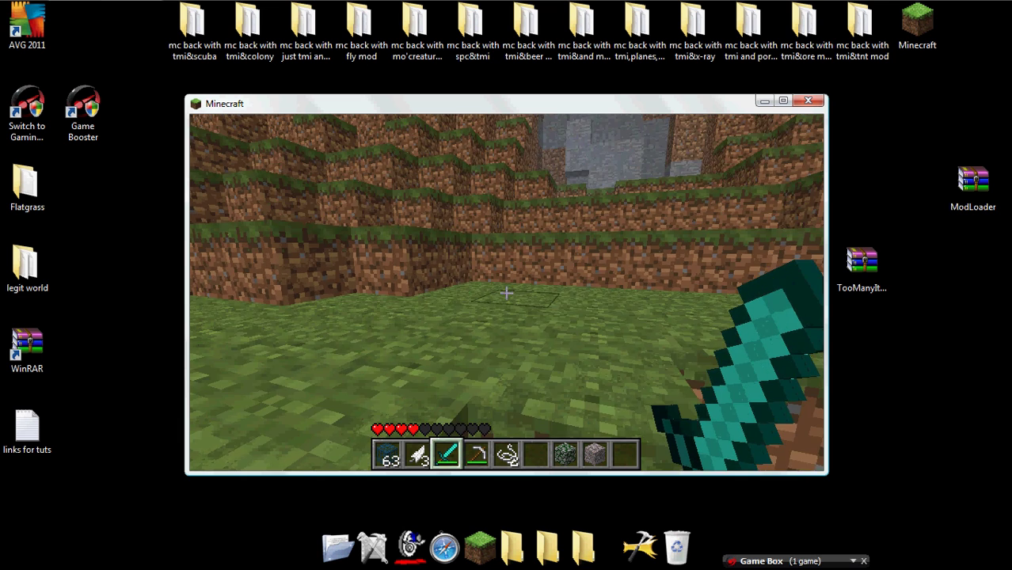
key("w")
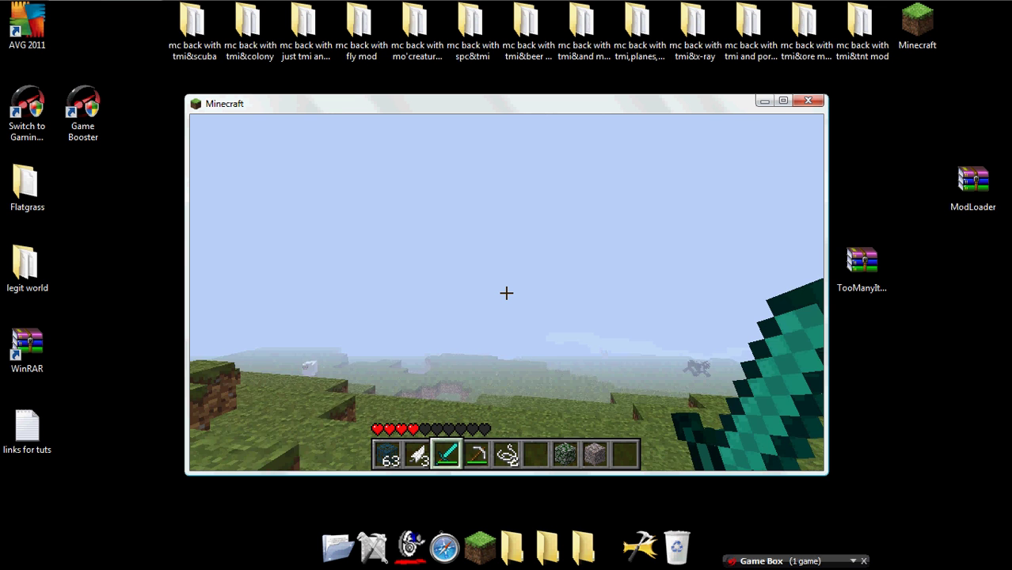
Step: Walk across the plains, through the ravine and trenches, and along the brick building
key("w")
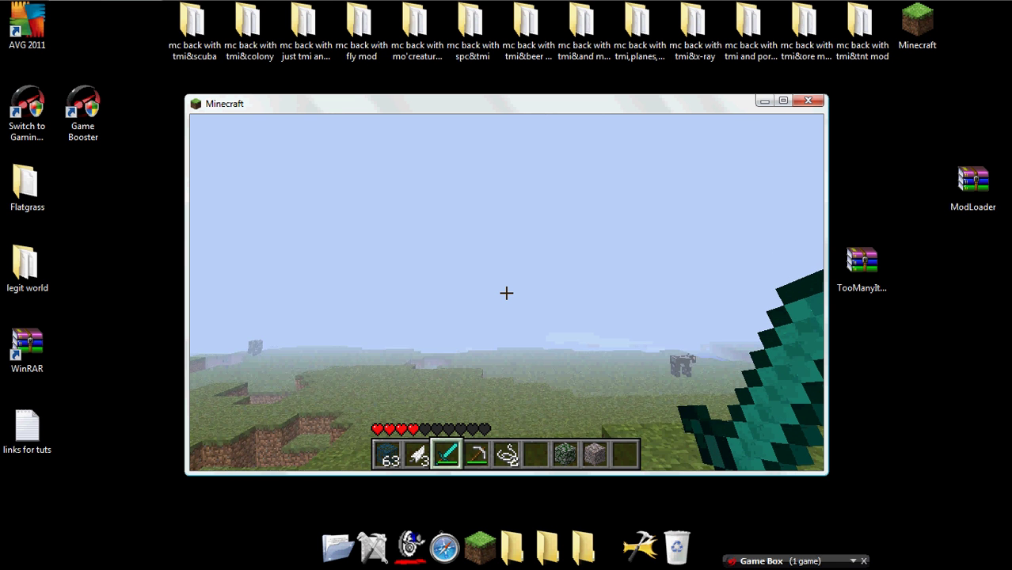
key("w")
key("w")
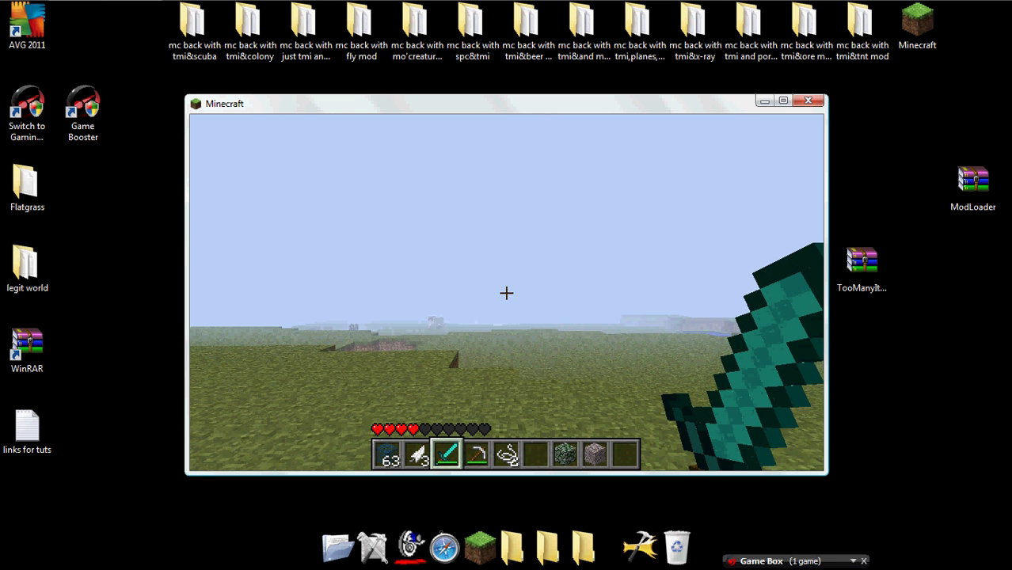
key("w")
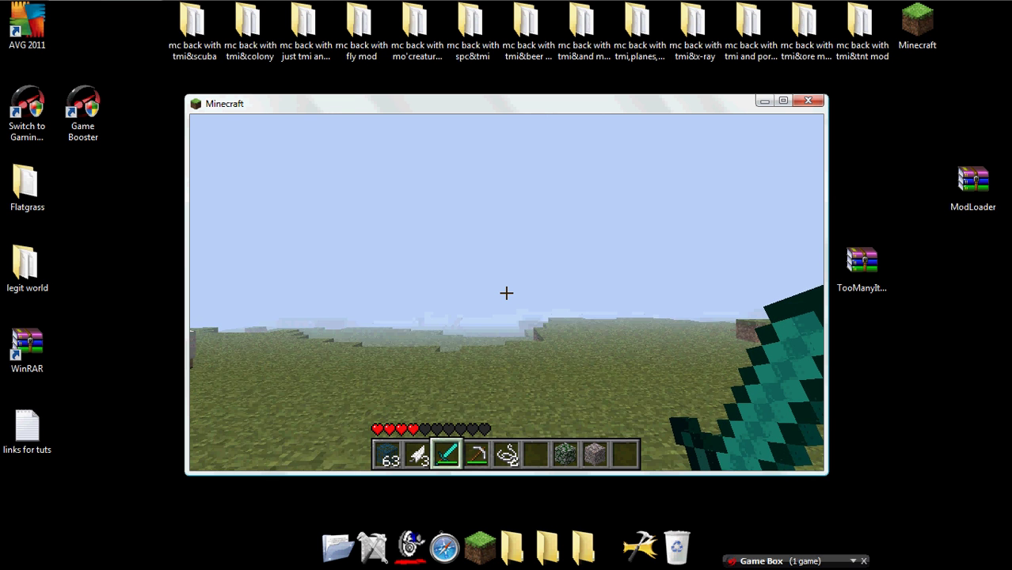
key("w")
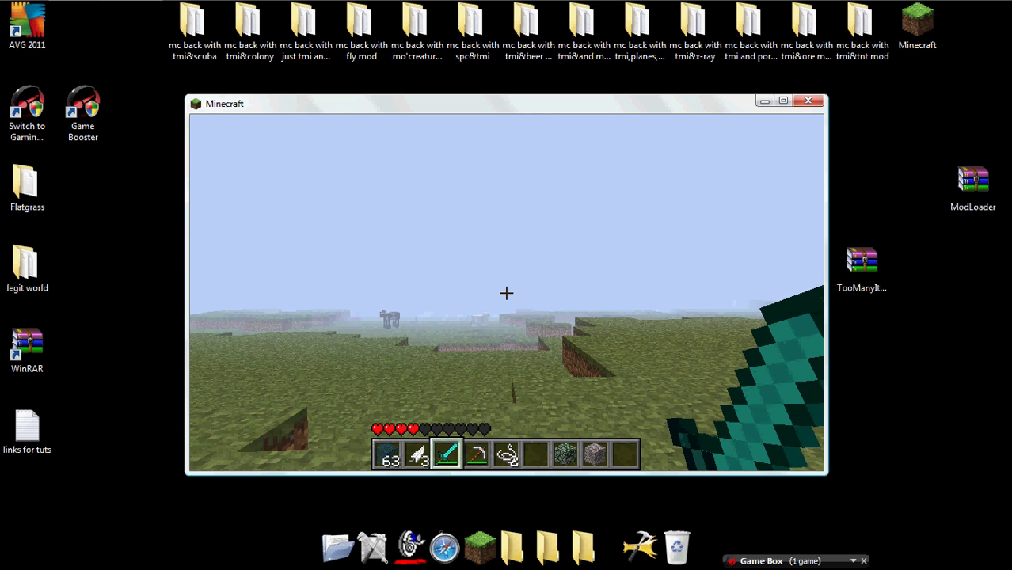
key("w")
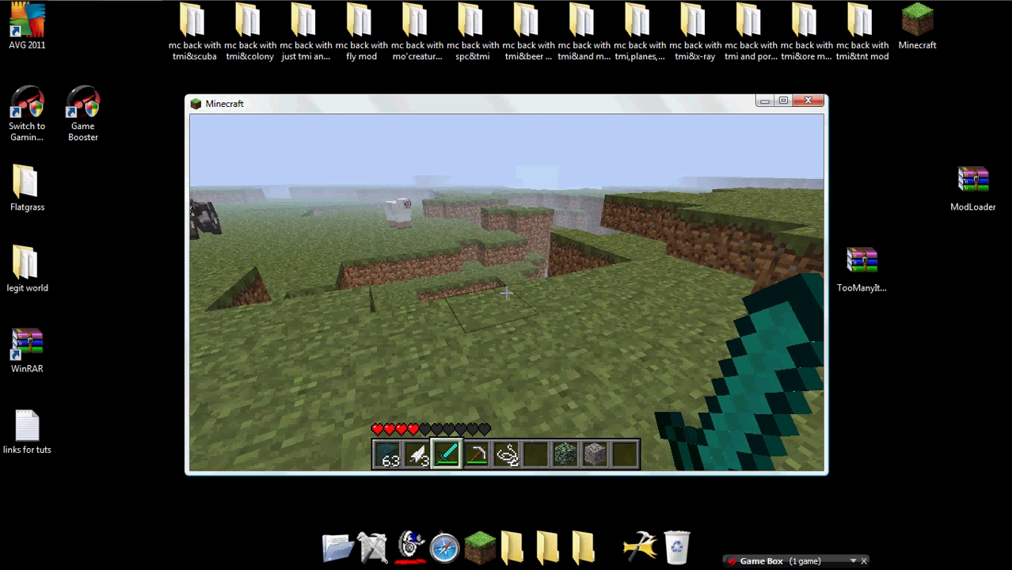
key("w")
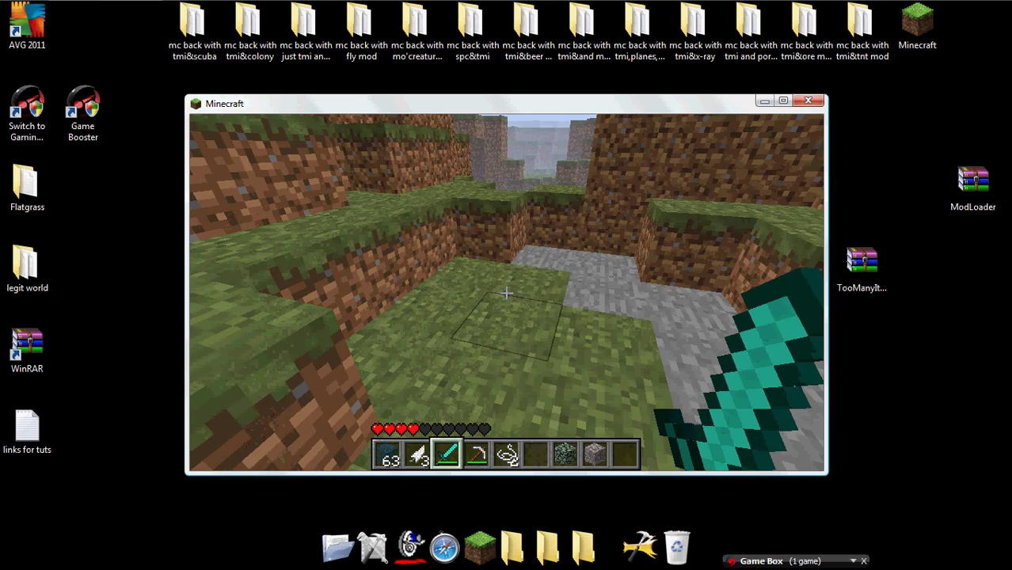
key("w")
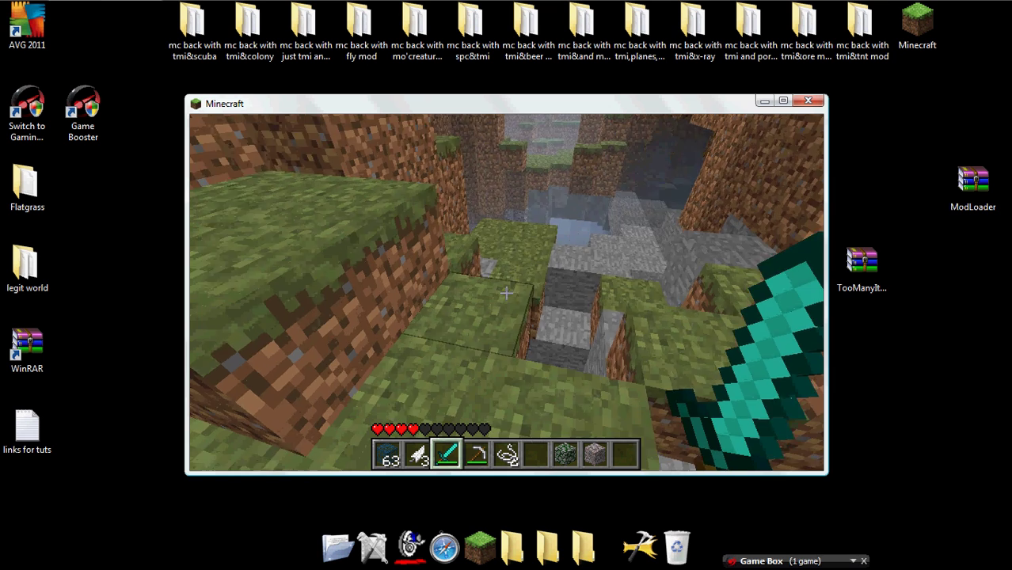
key("w")
key("w")
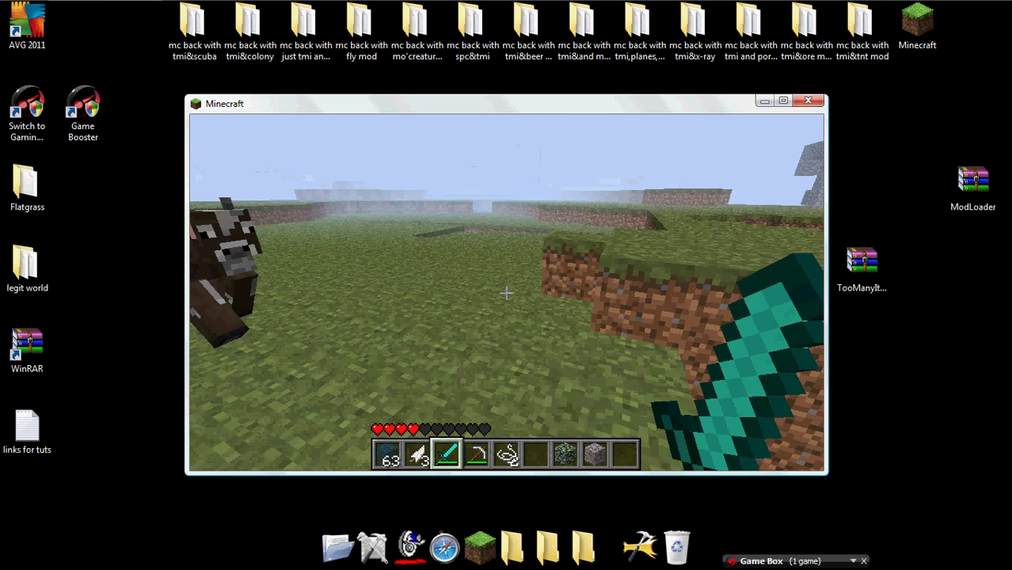
key("w")
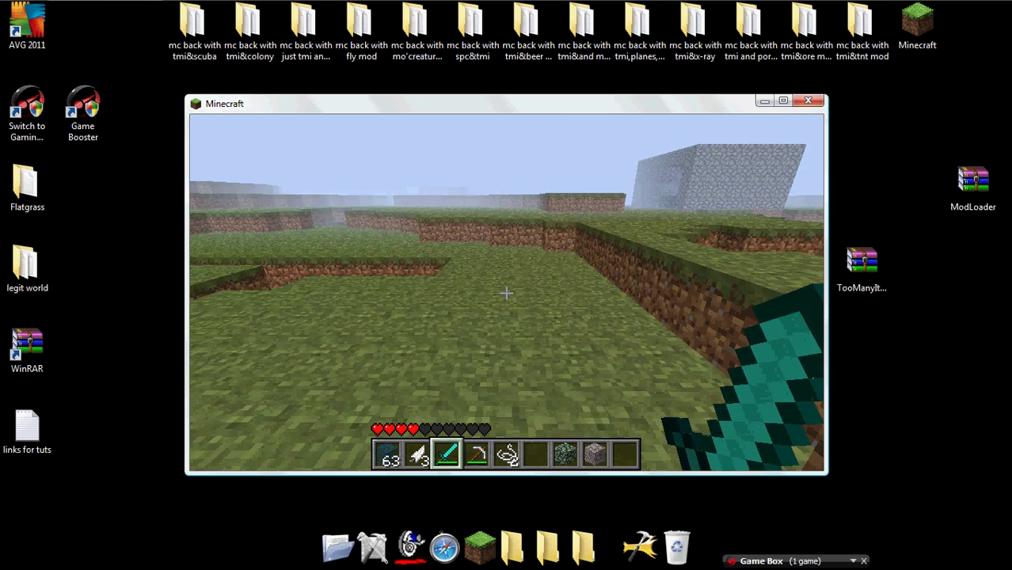
key("w")
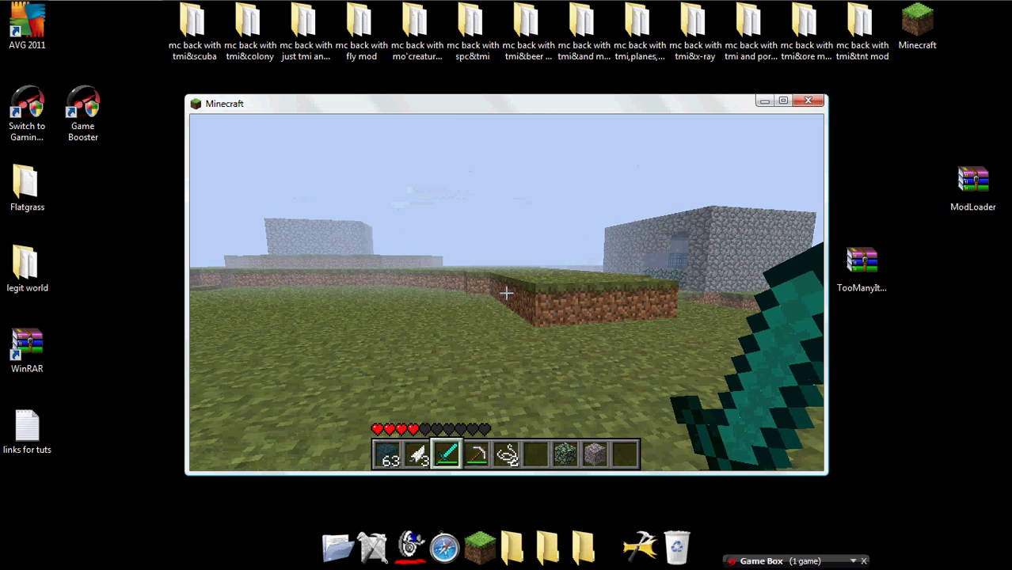
key("w")
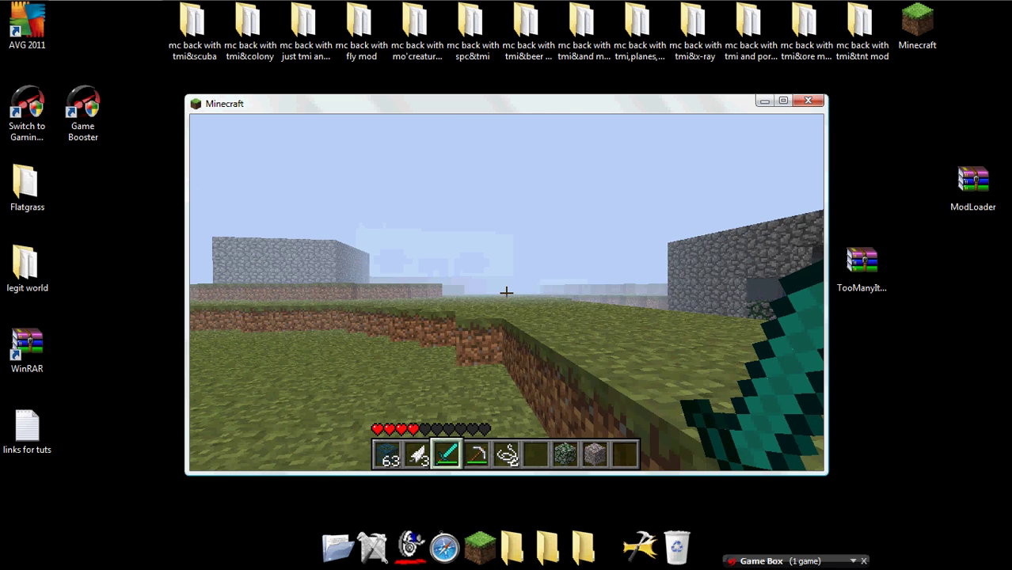
key("w")
key("w")
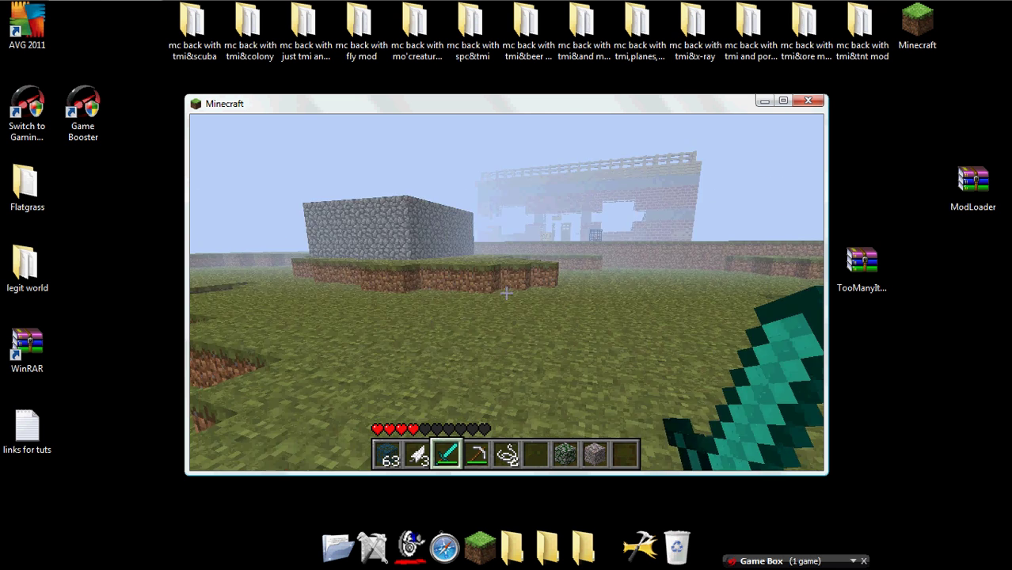
key("w")
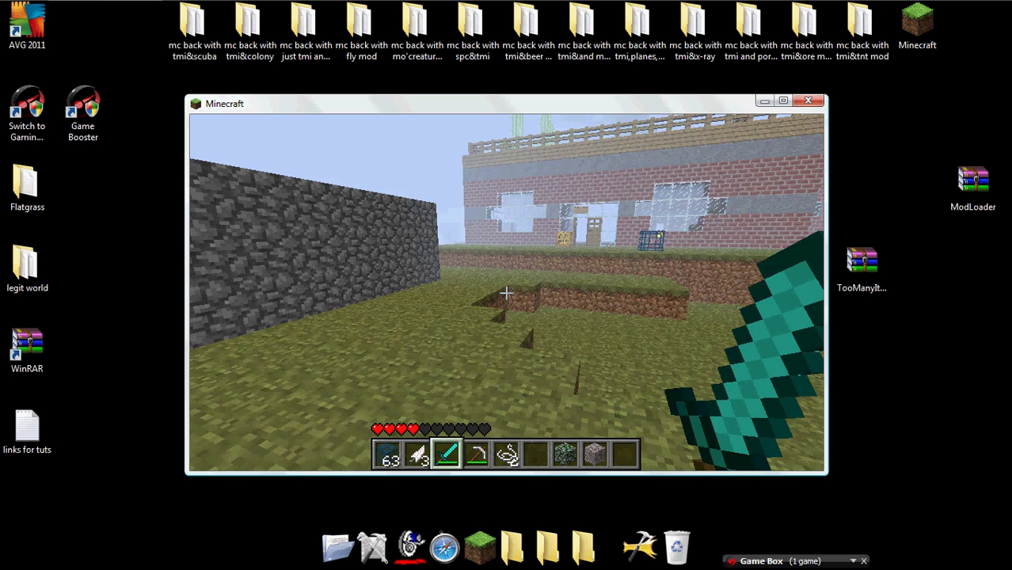
key("w")
key("w")
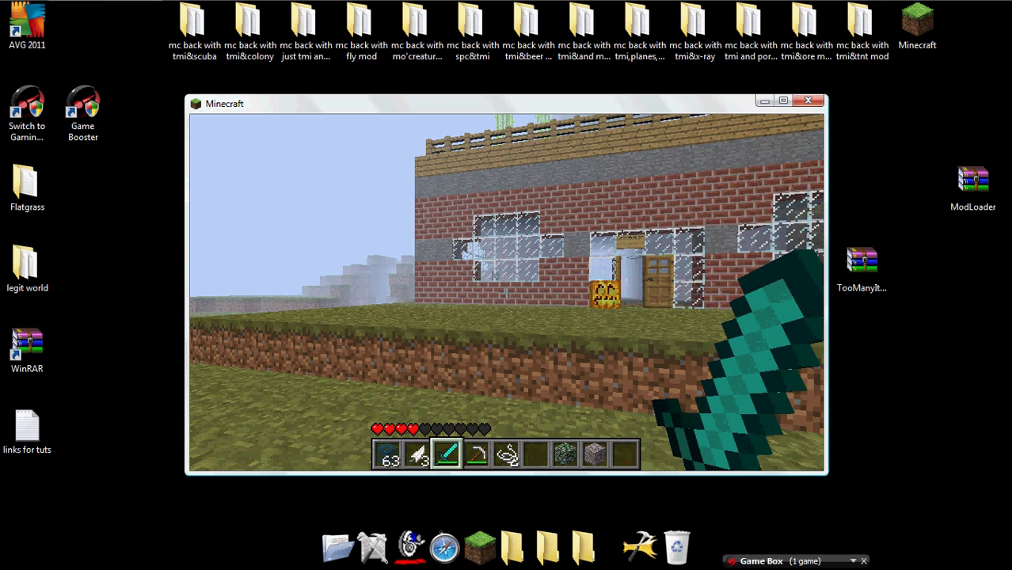
key("w")
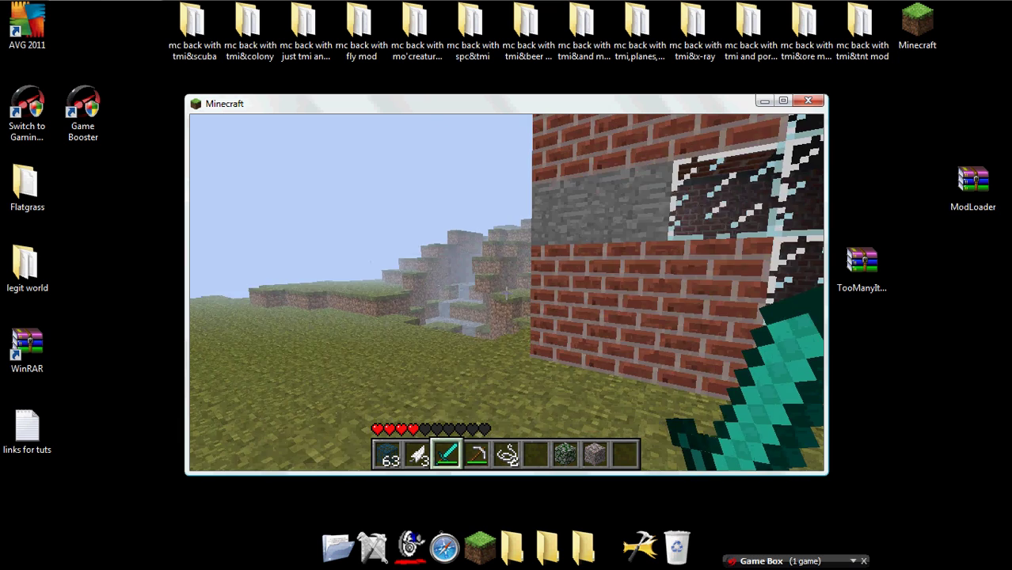
key("w")
key("w")
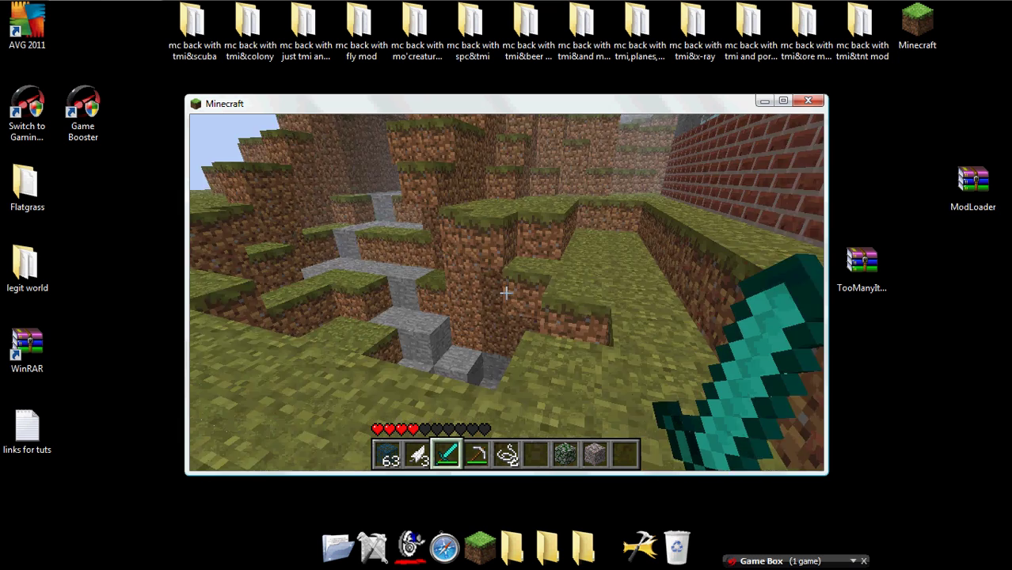
key("w")
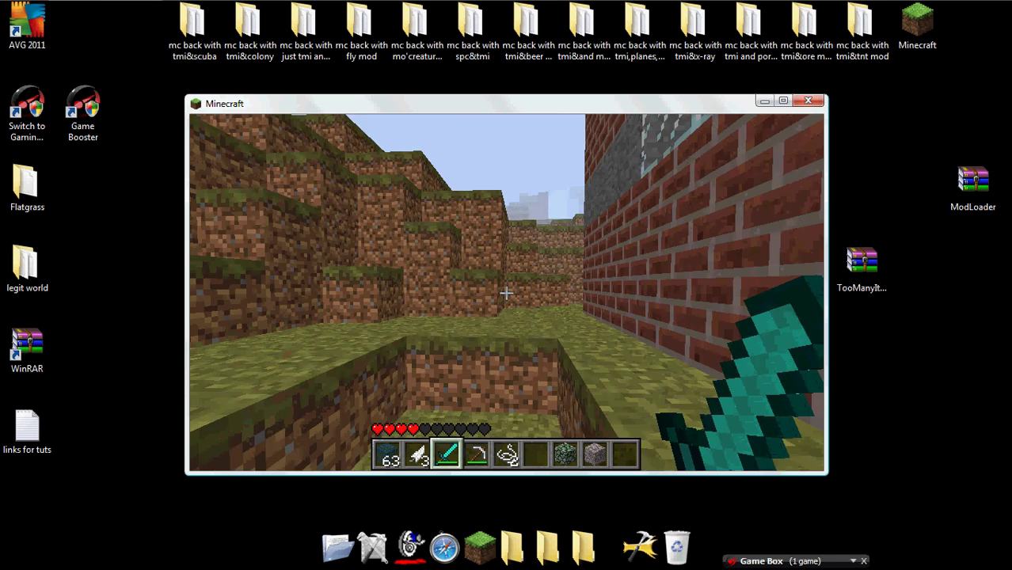
key("w")
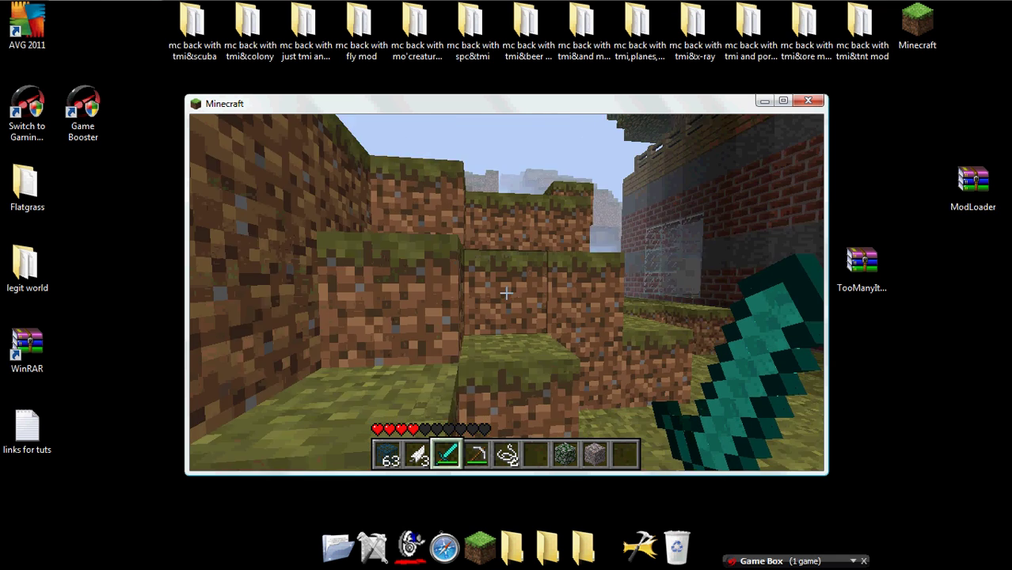
key("space")
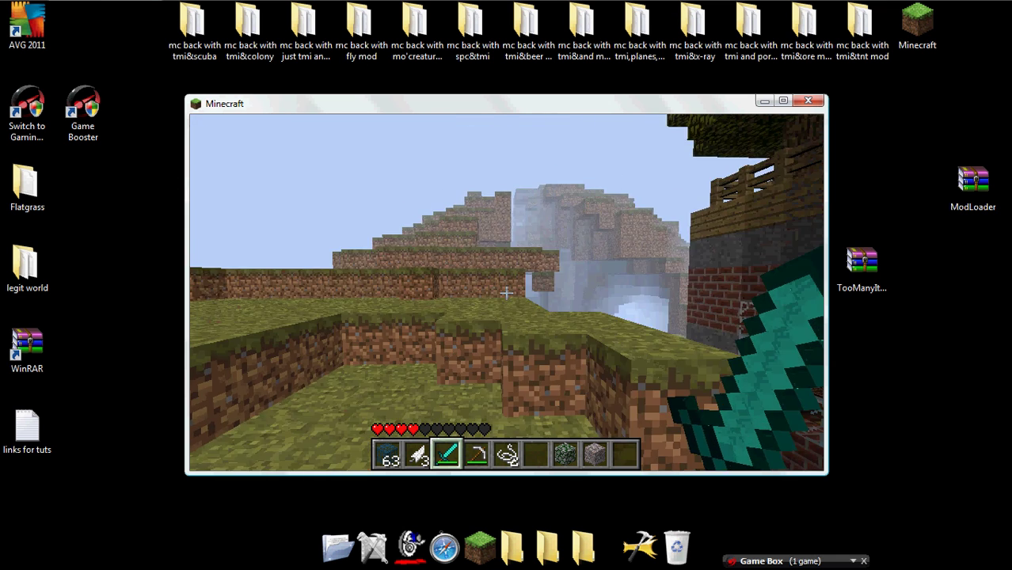
Step: Explore the stone cave, hillside pit and sand terraces, check TooManyItems, then quit Minecraft
key("w")
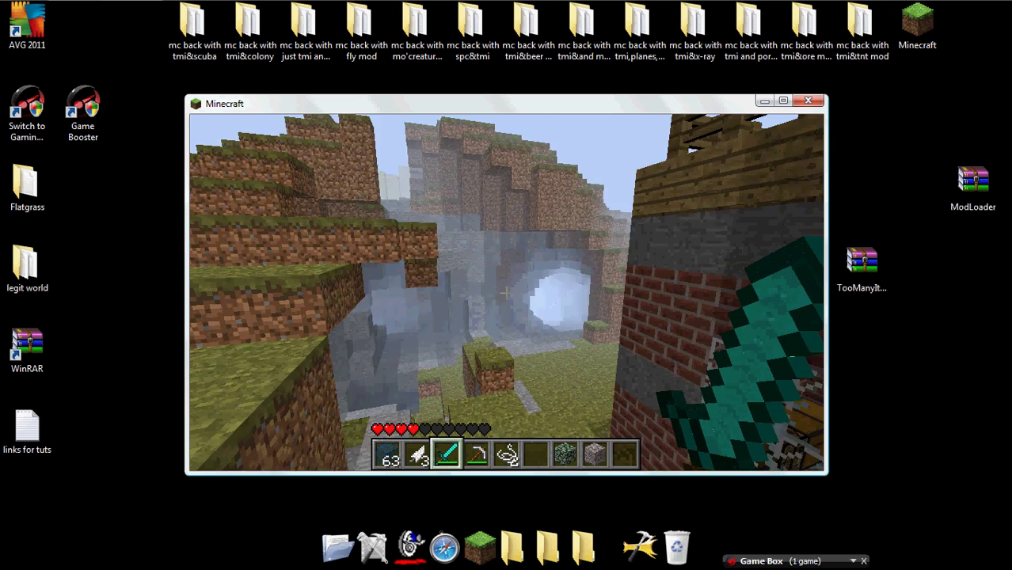
key("w")
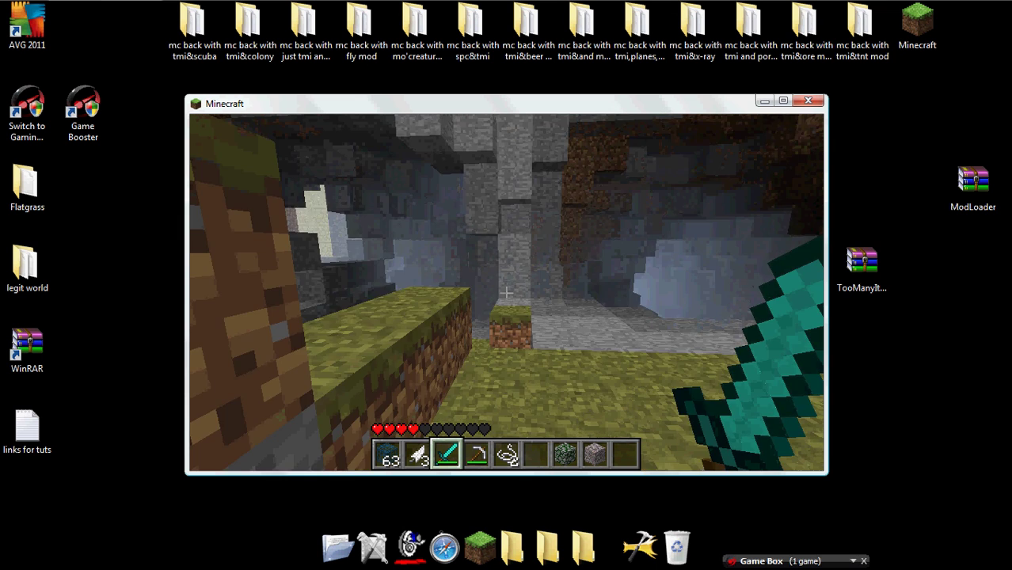
key("w")
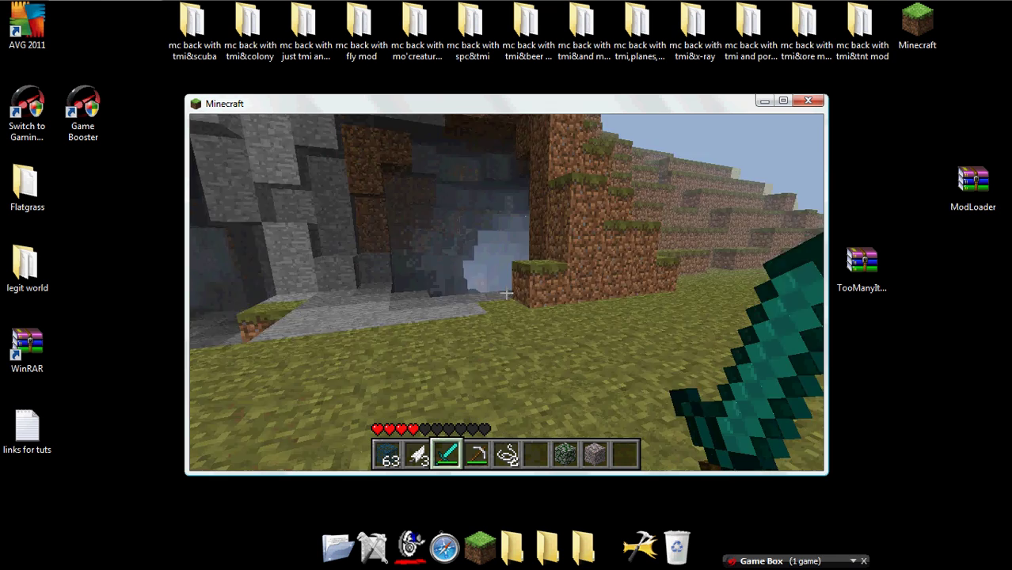
key("w")
key("w")
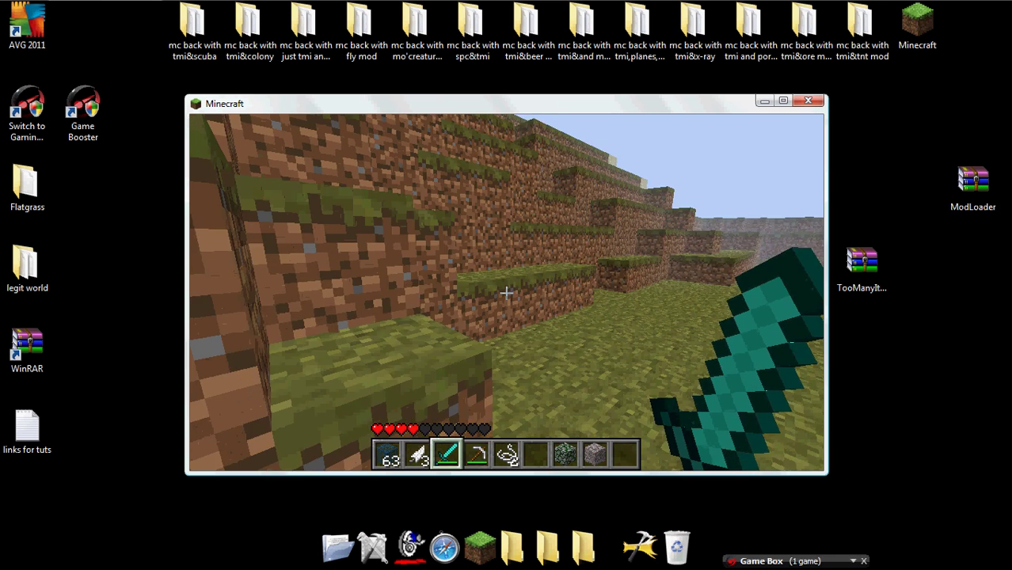
key("w")
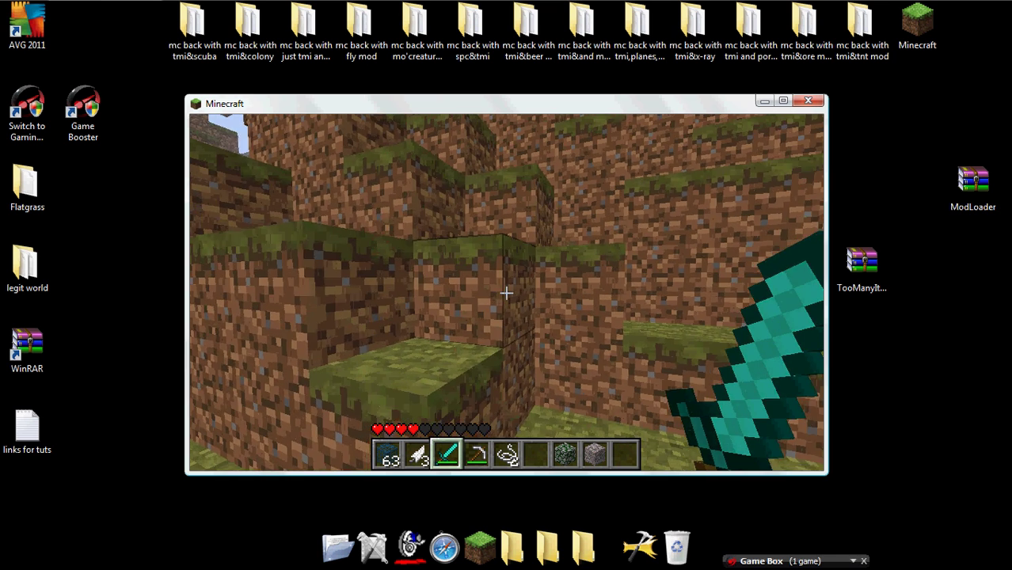
key("space")
key("w")
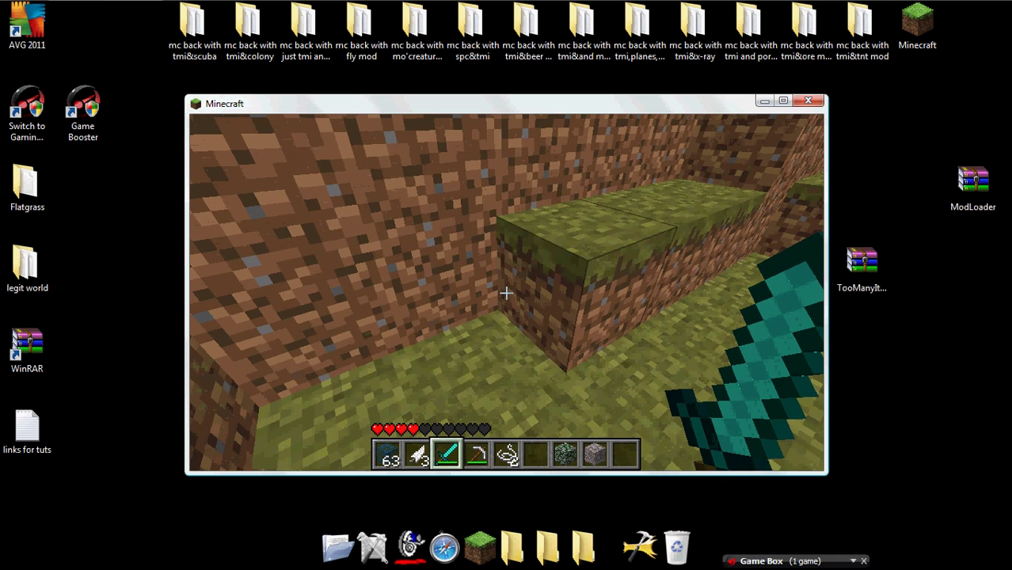
key("w")
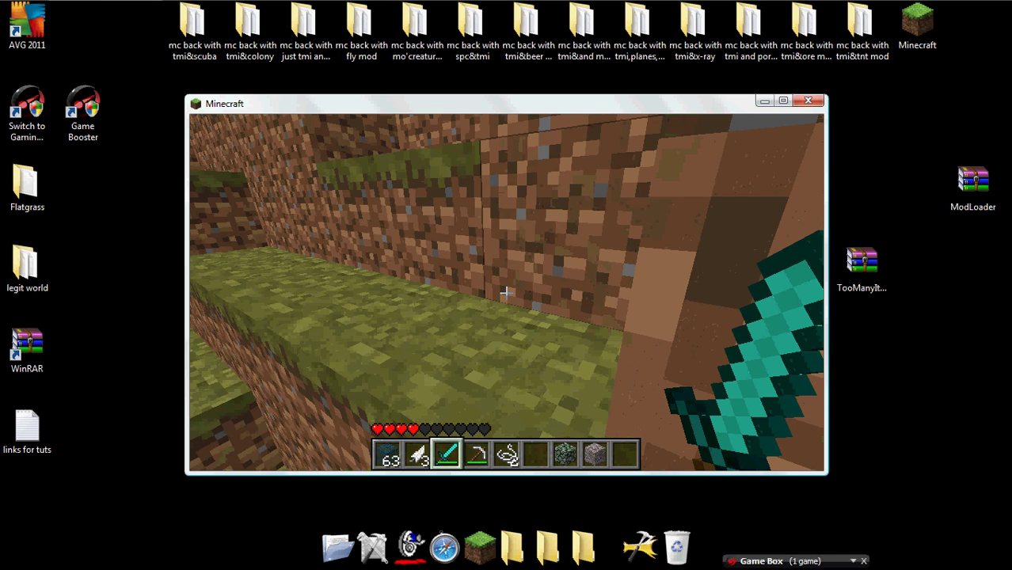
key("w")
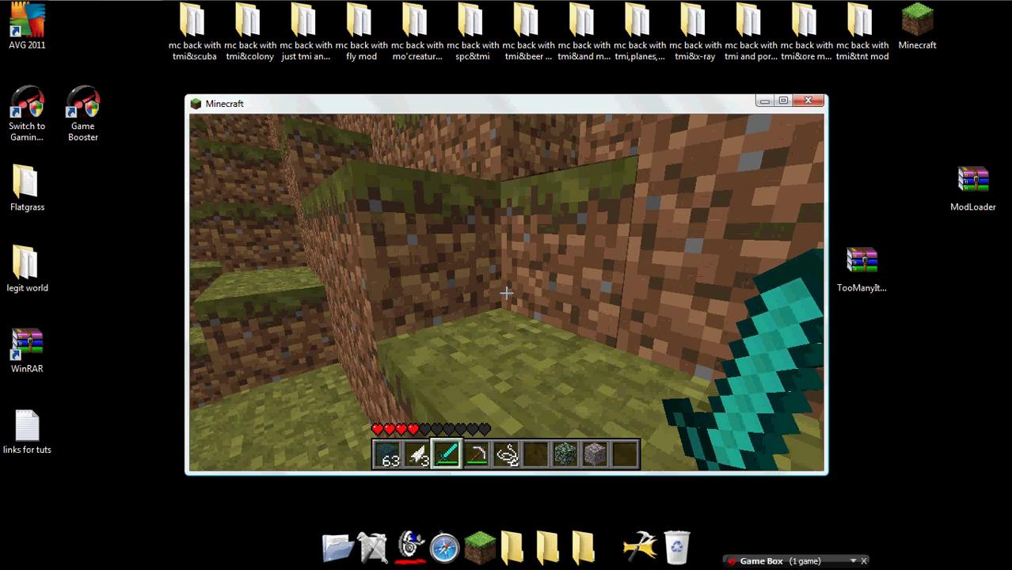
key("w")
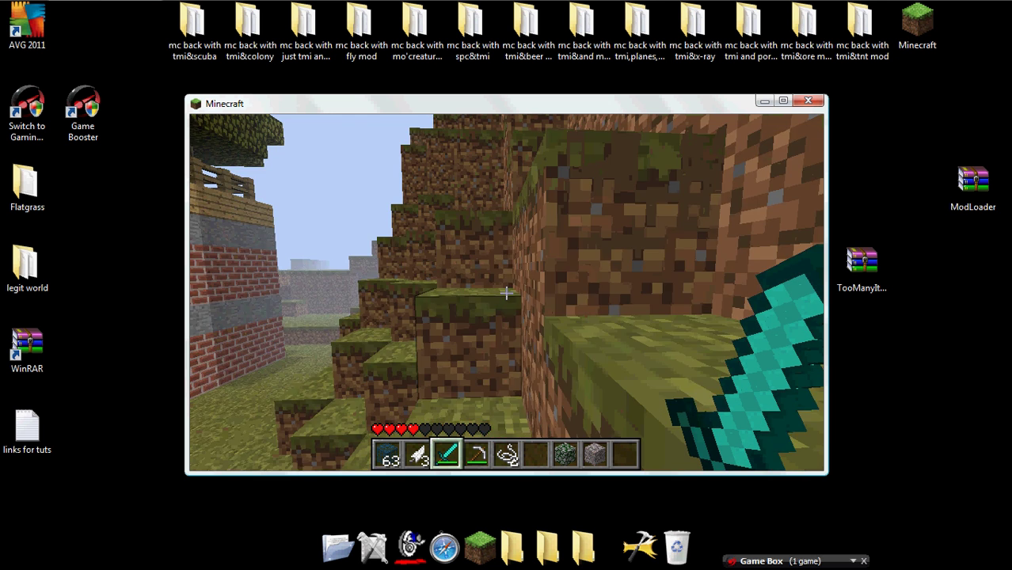
key("w")
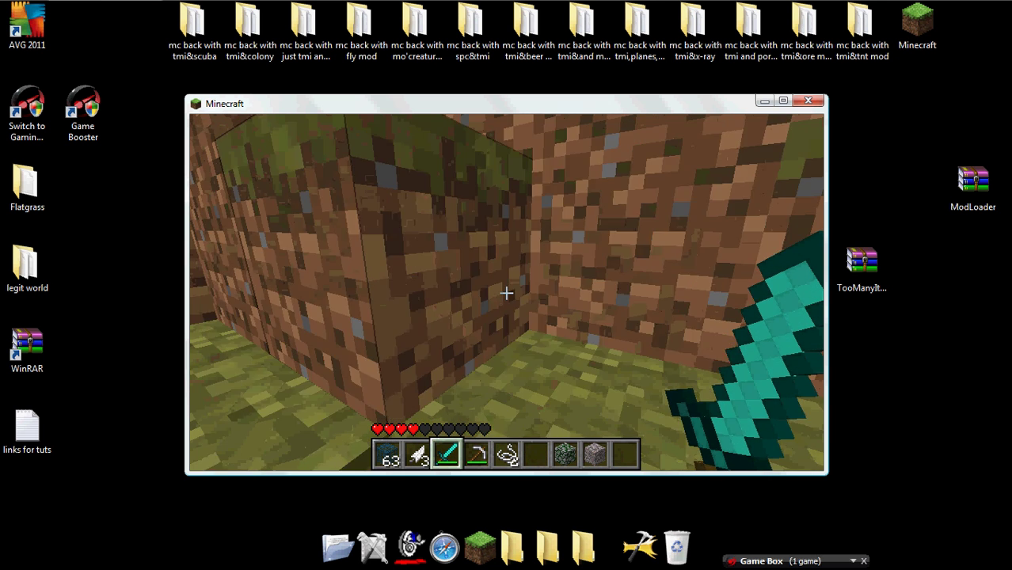
key("w")
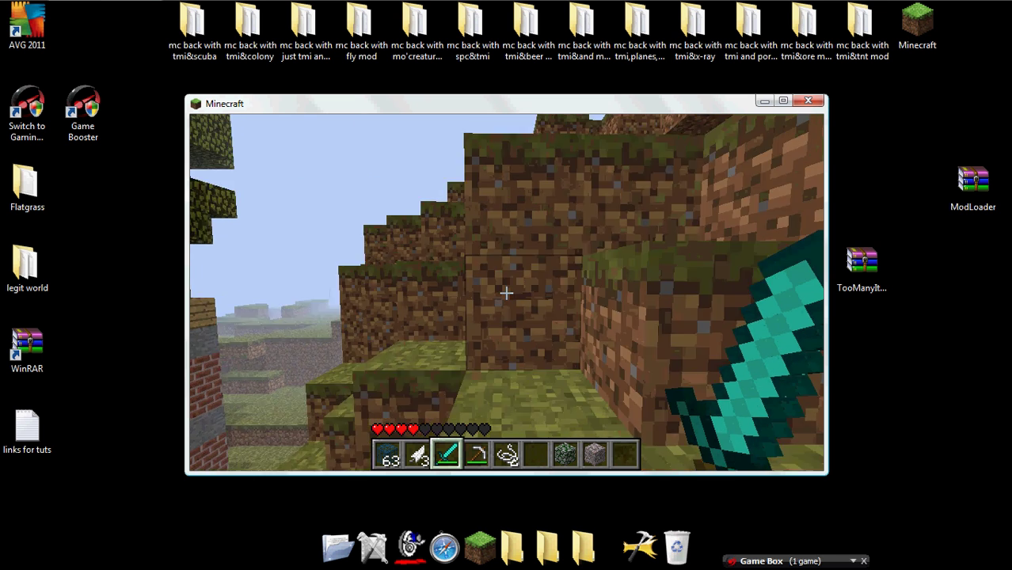
key("w")
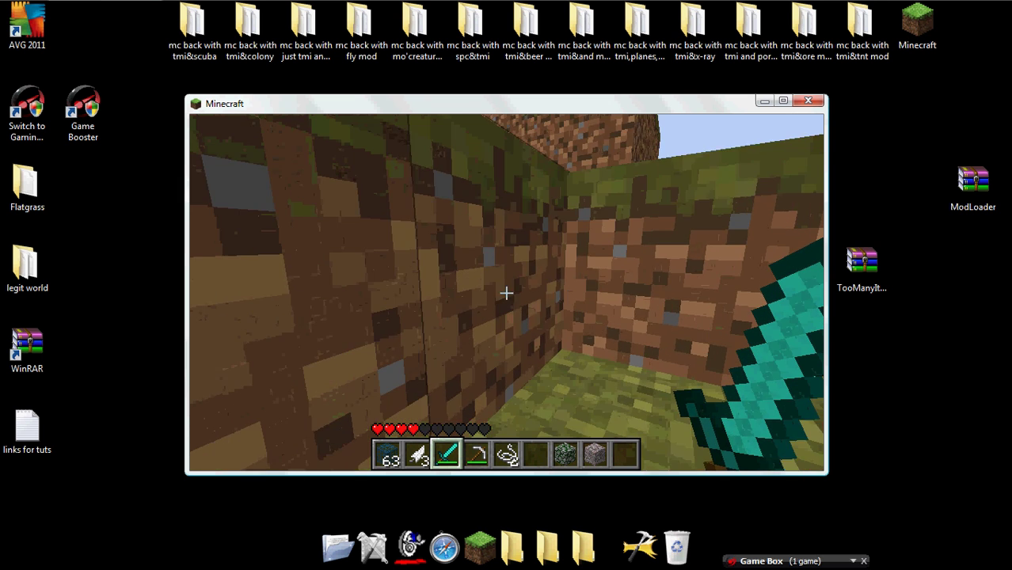
key("w")
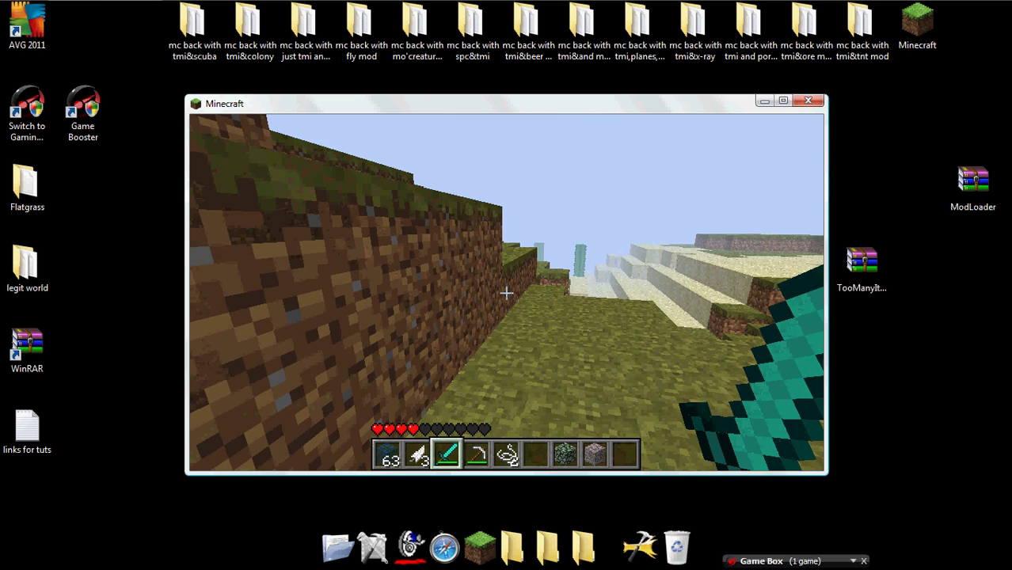
key("w")
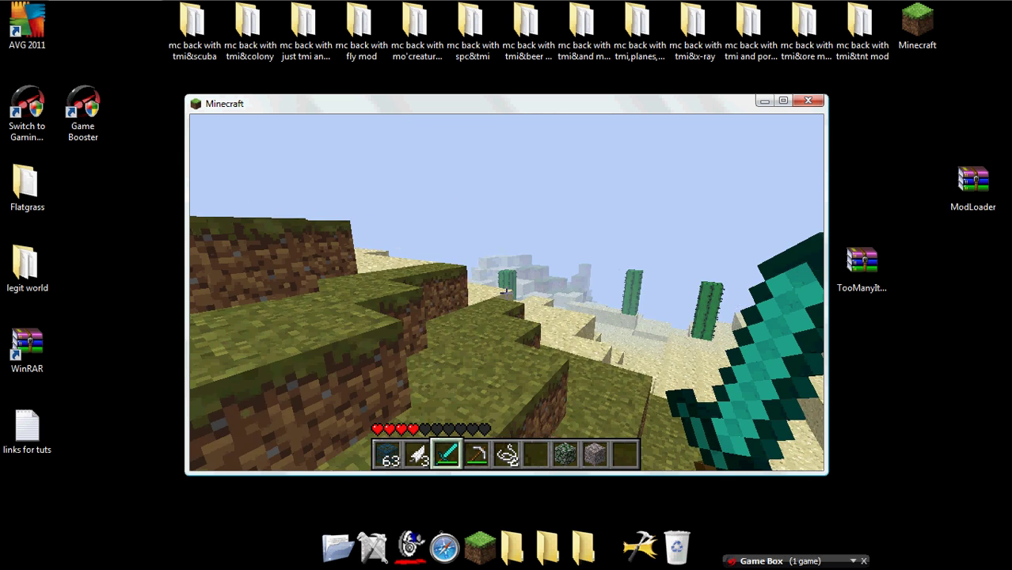
key("w")
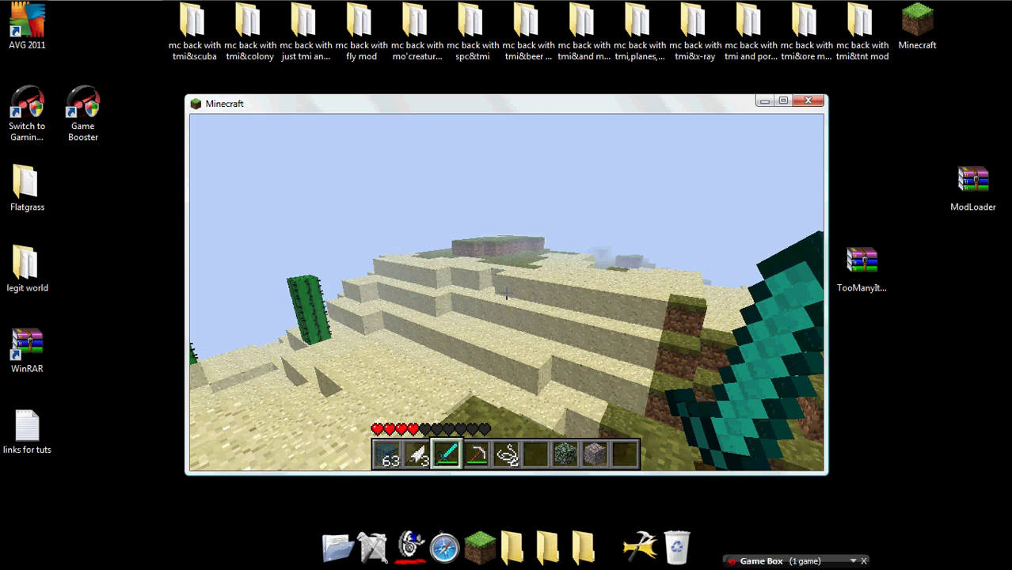
key("w")
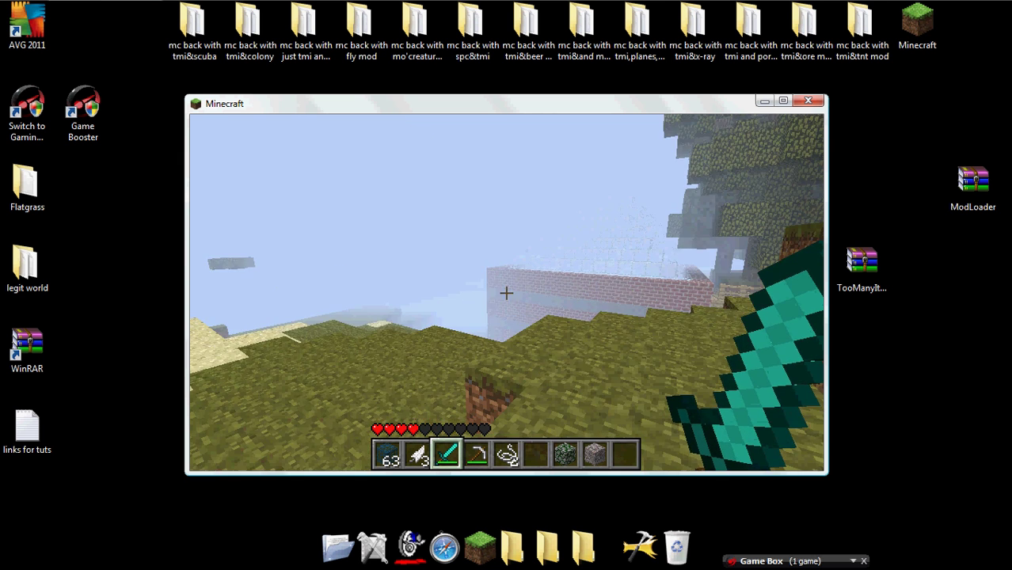
key("w")
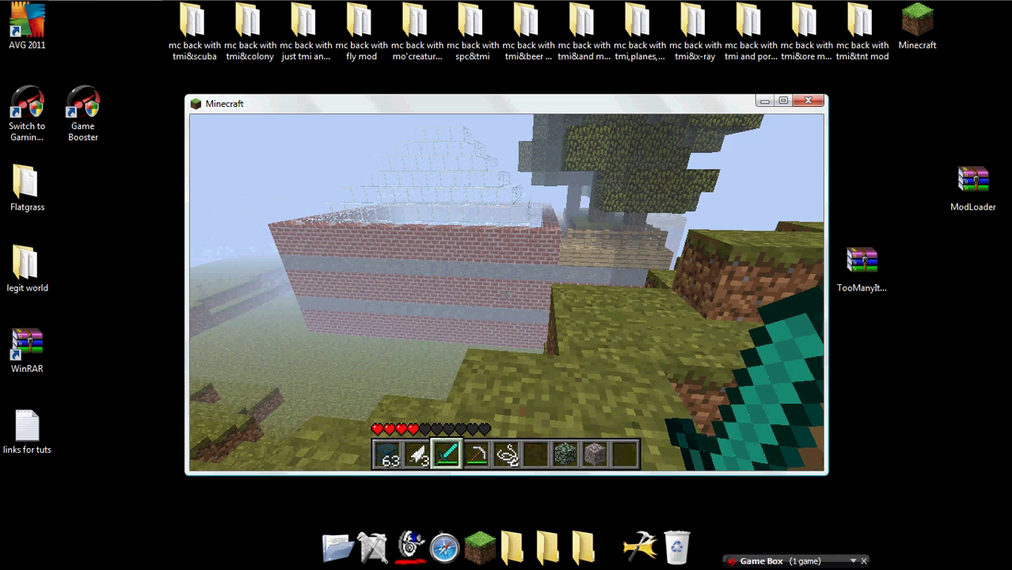
key("w")
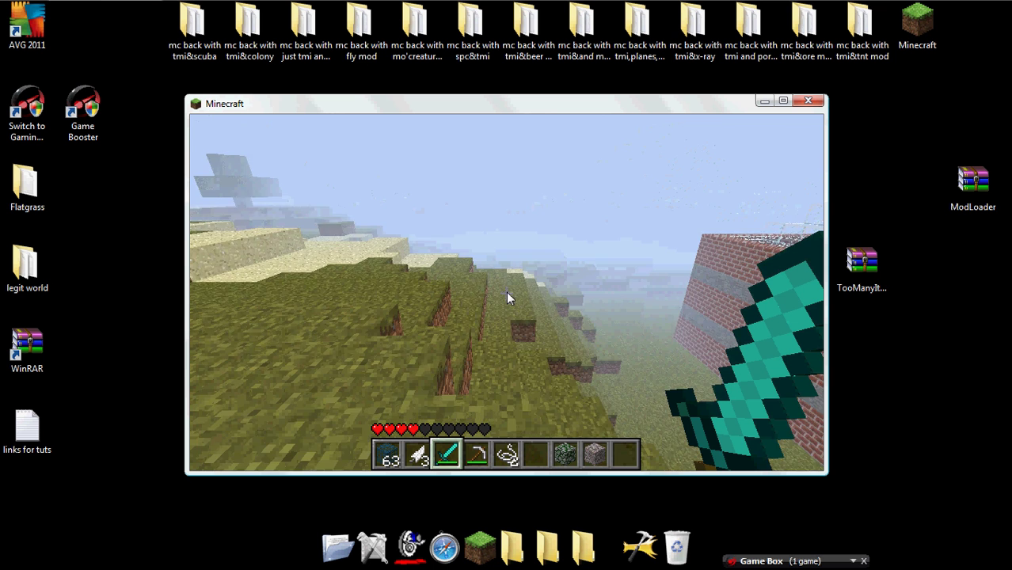
key("e")
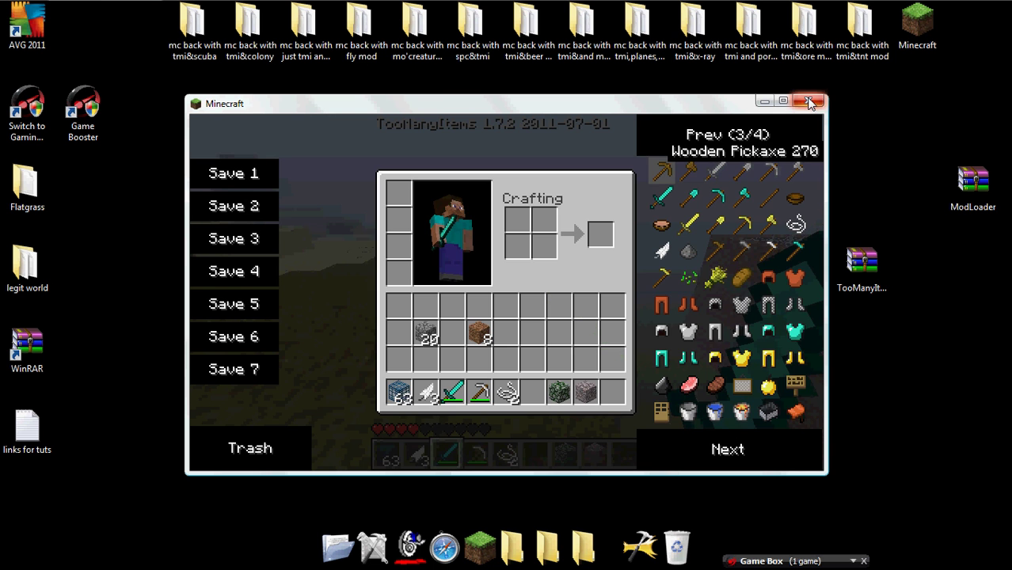
key("alt+F4")
Step: Create a new blank text document on the Windows desktop
right_click(486, 237)
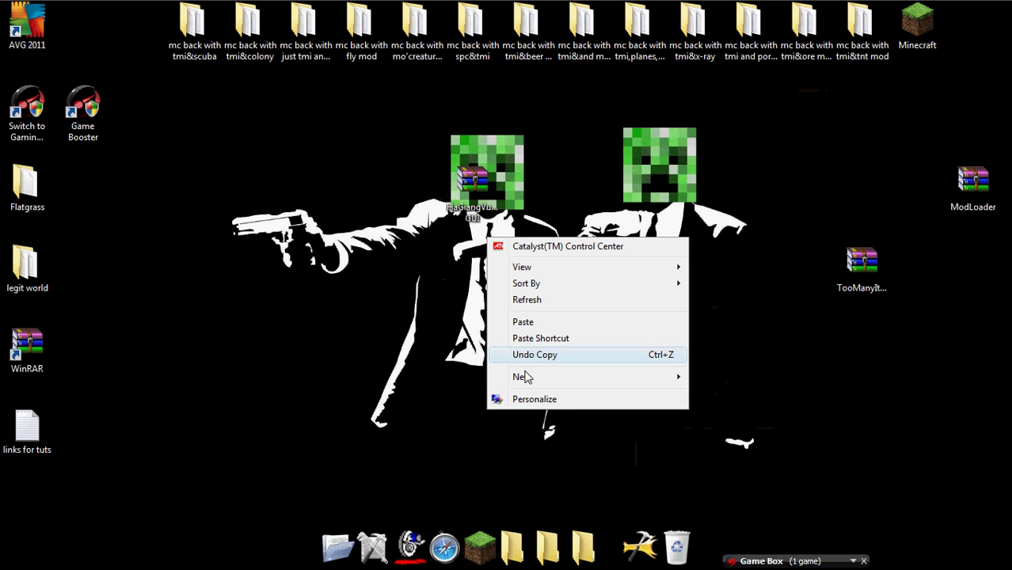
mouse_move(530, 381)
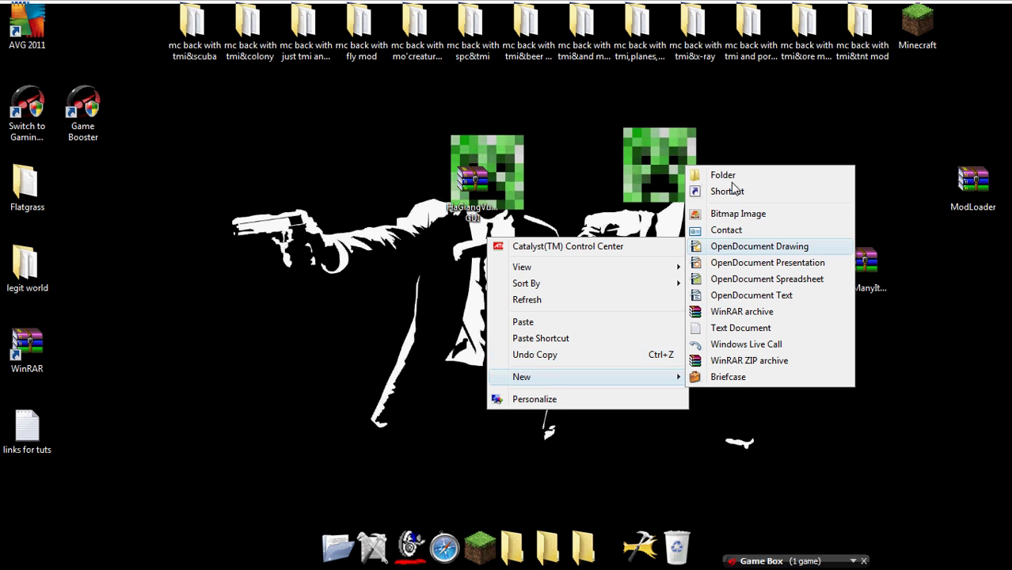
left_click(729, 328)
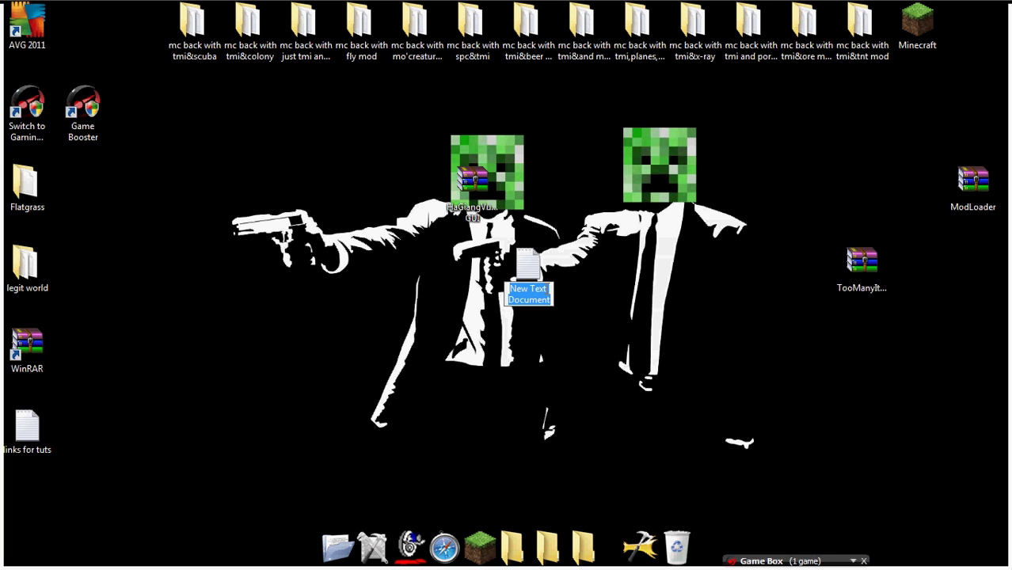
Step: Keep the default name, write the world seed 'thebigbang' in Notepad, and close it
key("Return")
double_click(532, 279)
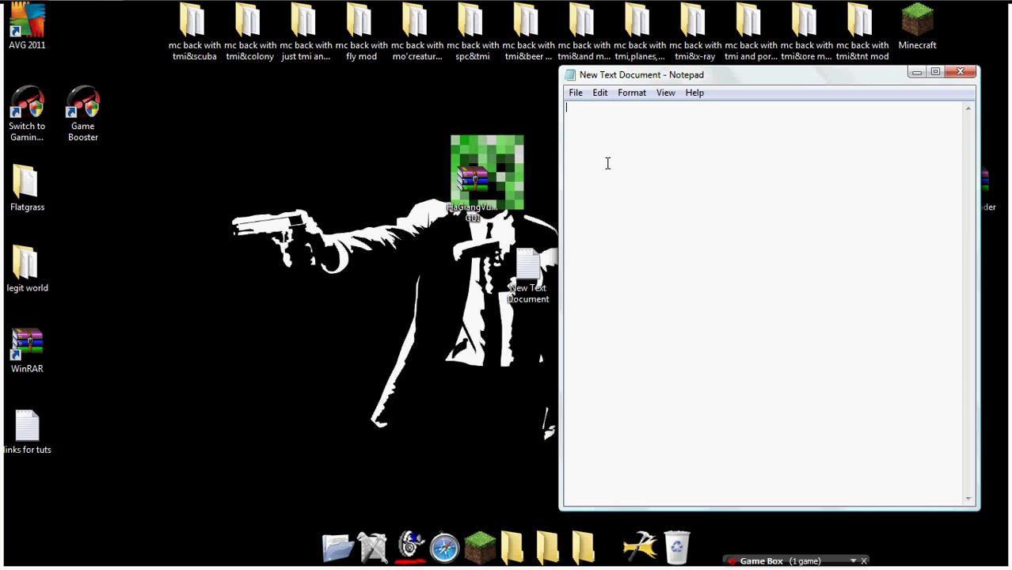
type("thebigban")
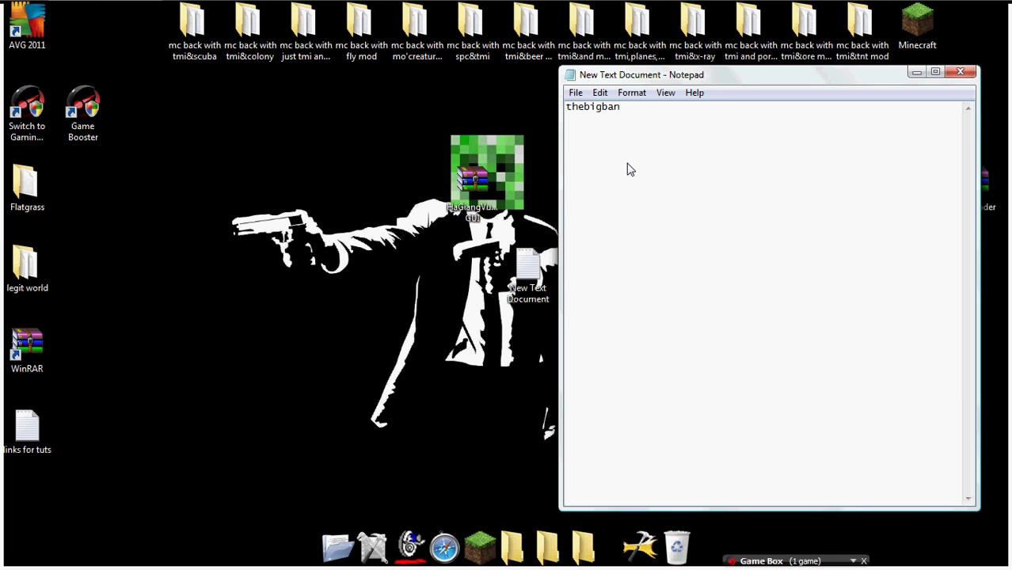
type("g")
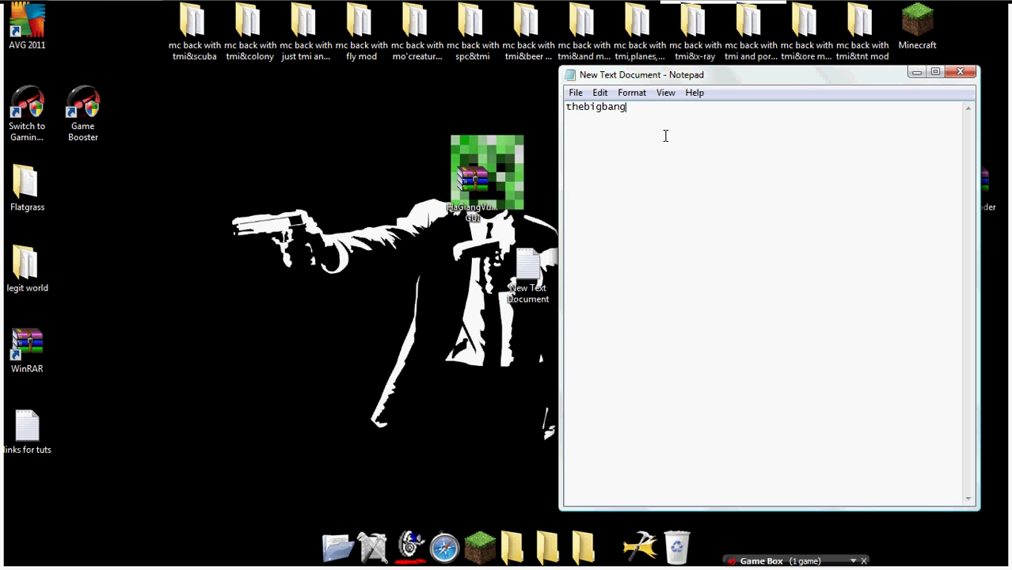
left_click(960, 71)
Step: Discard the note without saving and delete the New Text Document from the desktop
left_click(536, 310)
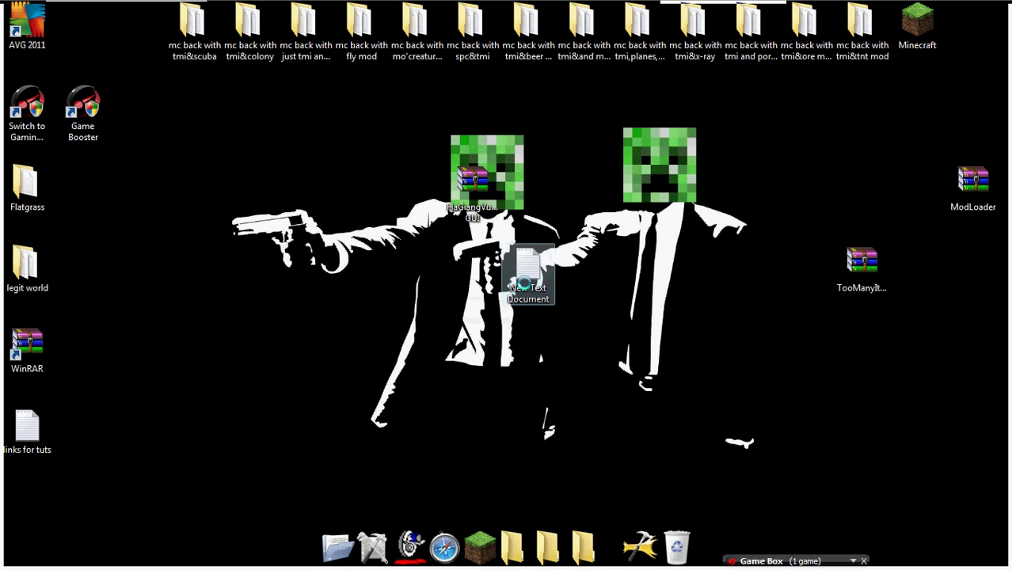
right_click(526, 289)
left_click(581, 521)
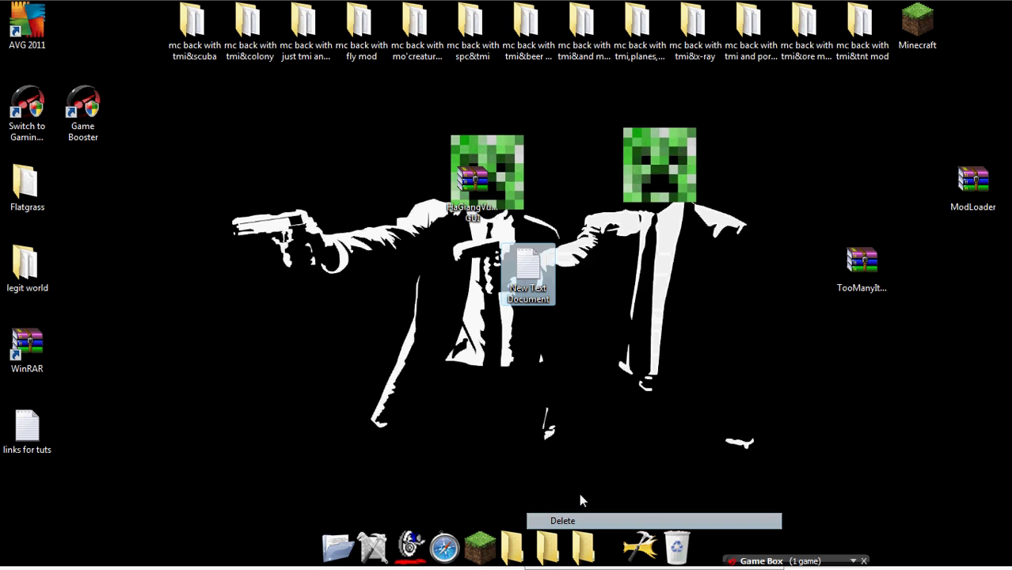
left_click(575, 353)
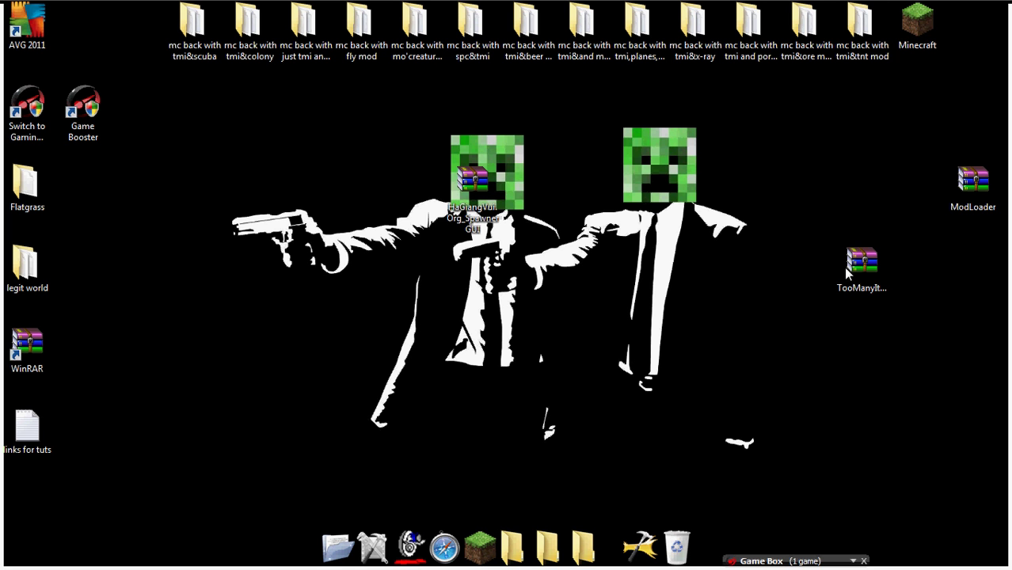
Step: Move the TooManyItems and ModLoader archives toward the desktop centre
left_click_drag(847, 273, 513, 274)
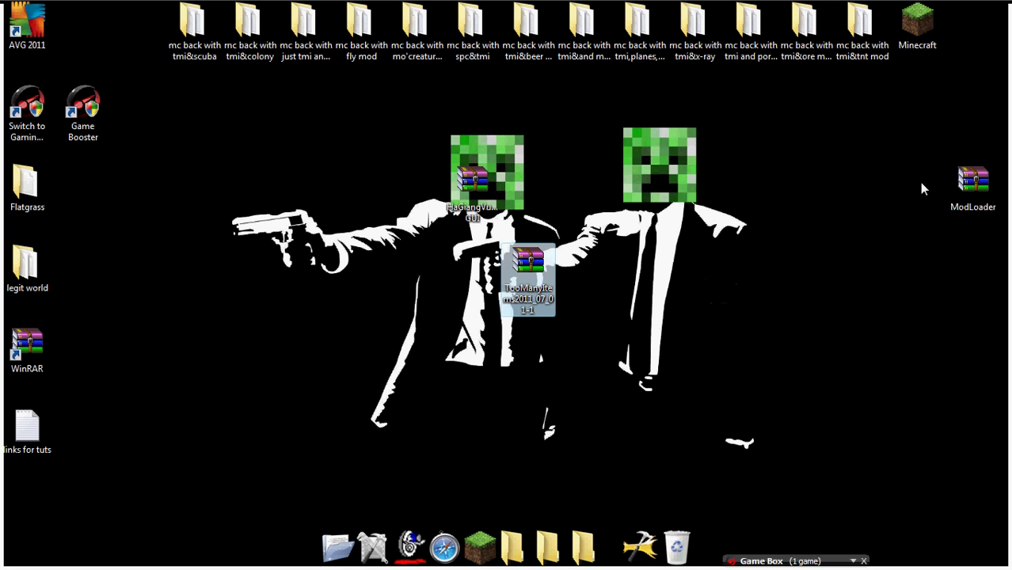
left_click(974, 184)
left_click_drag(704, 181, 584, 186)
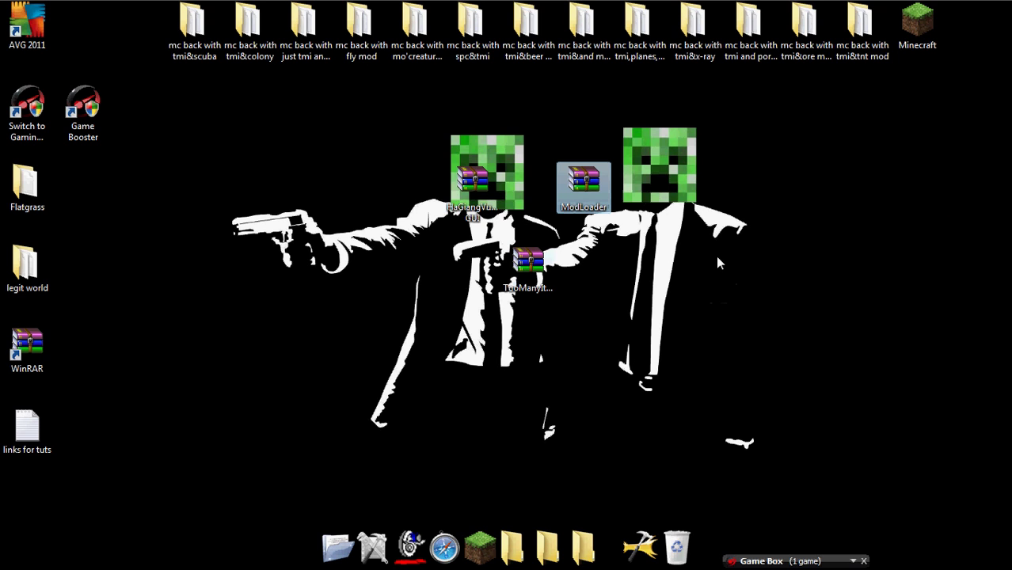